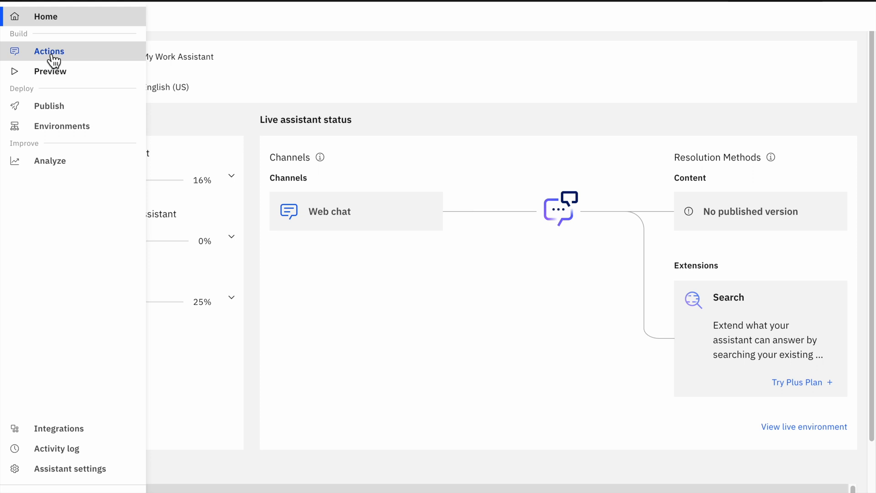
# - Show the 'I want to do a certification' action as a Visualization flow diagram fitted to screen
pyautogui.click(50, 52)
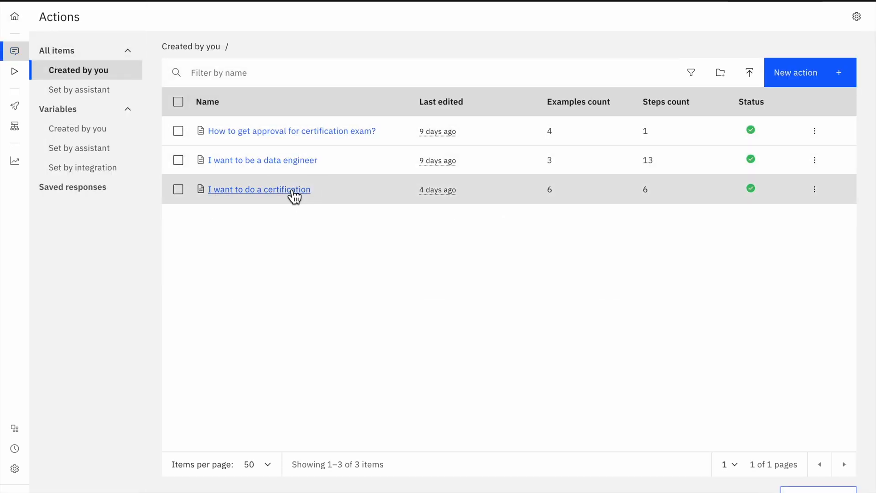
pyautogui.click(294, 197)
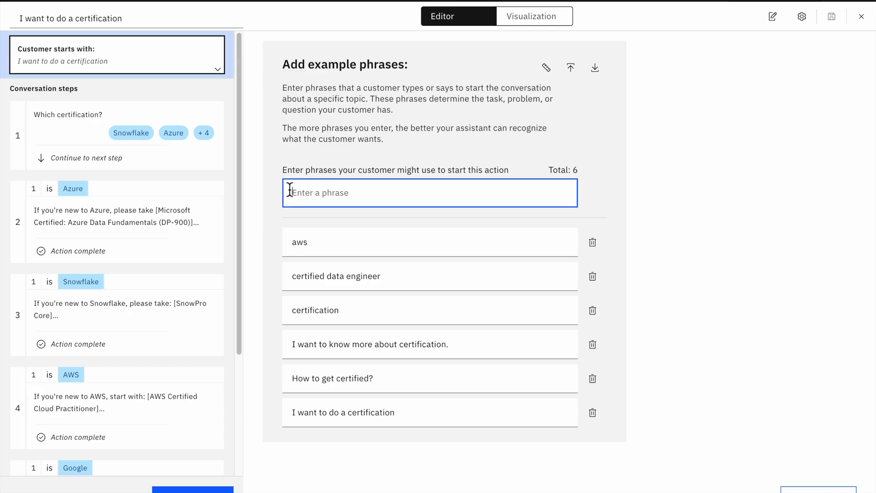
pyautogui.click(536, 21)
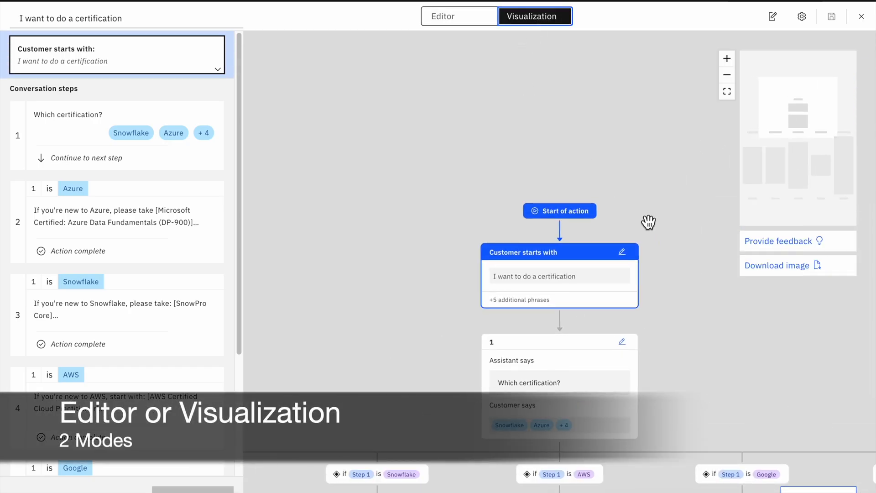
pyautogui.click(727, 91)
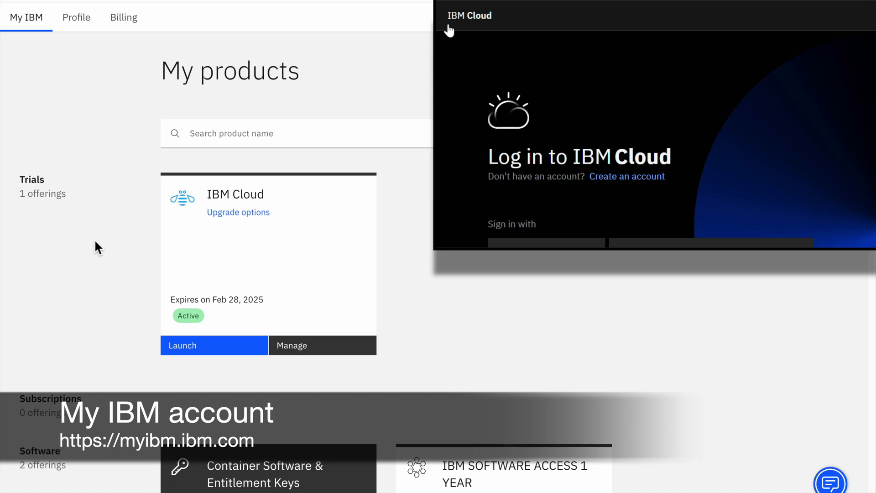
# - Launch IBM Cloud and reach the My Work Assistant resource under AI / Machine Learning
pyautogui.click(196, 356)
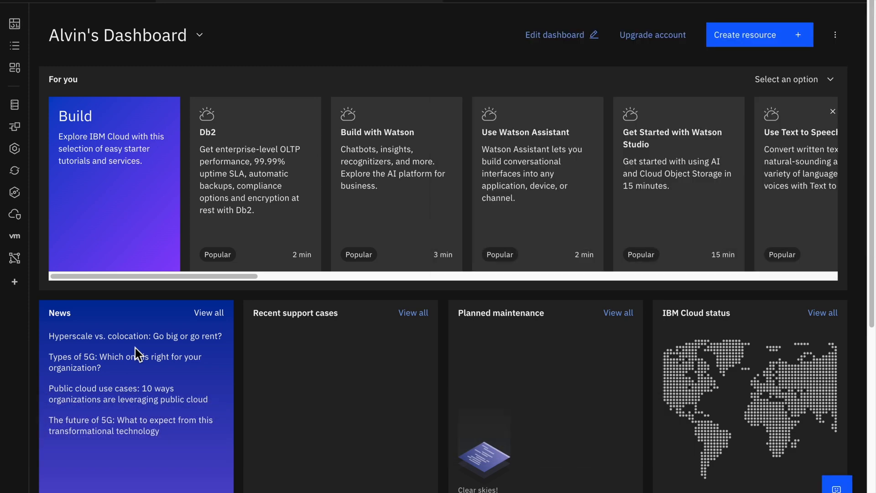
pyautogui.moveTo(75, 137)
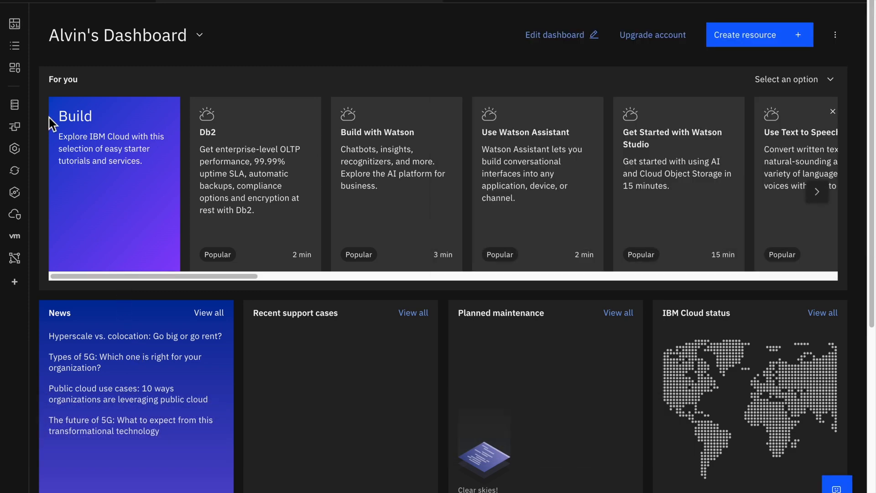
pyautogui.click(18, 55)
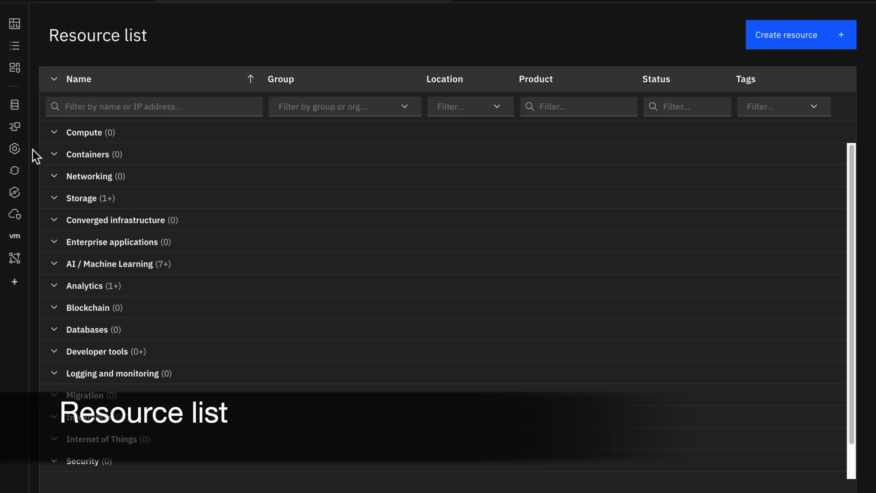
pyautogui.click(55, 265)
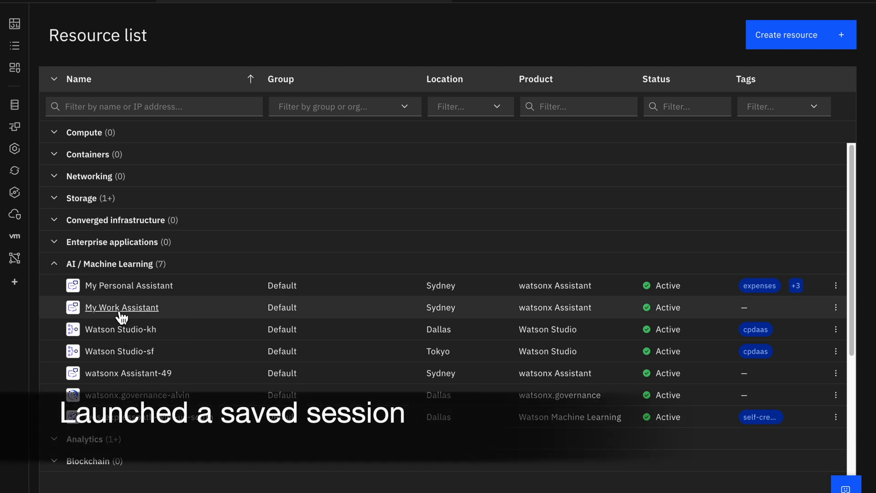
pyautogui.click(123, 308)
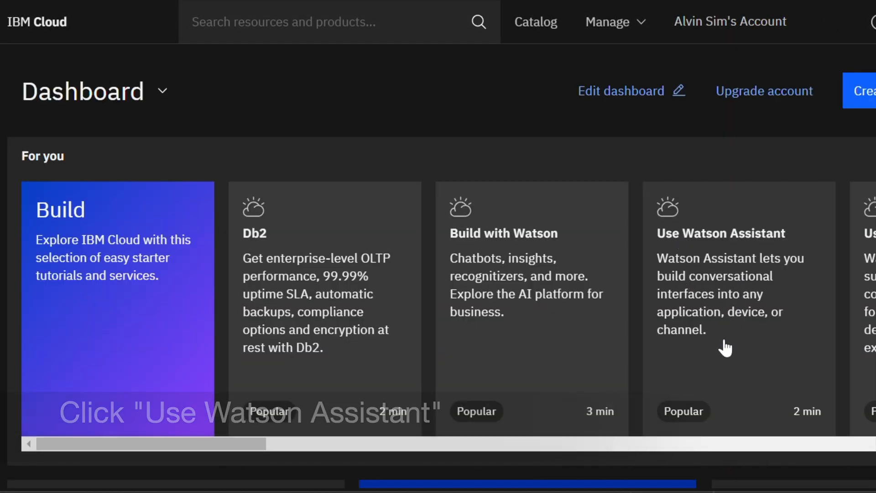
# - Start a watsonx Assistant service in Sydney (au-syd) on the Lite plan with license agreements accepted
pyautogui.click(722, 346)
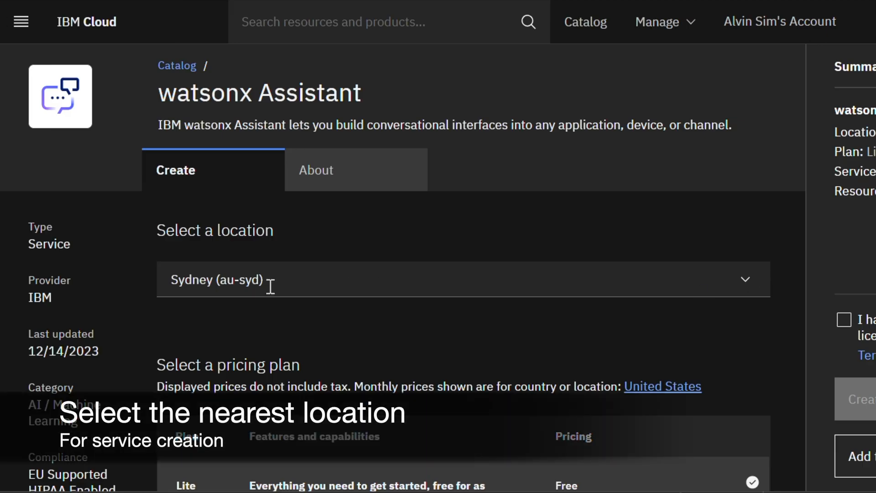
pyautogui.click(740, 286)
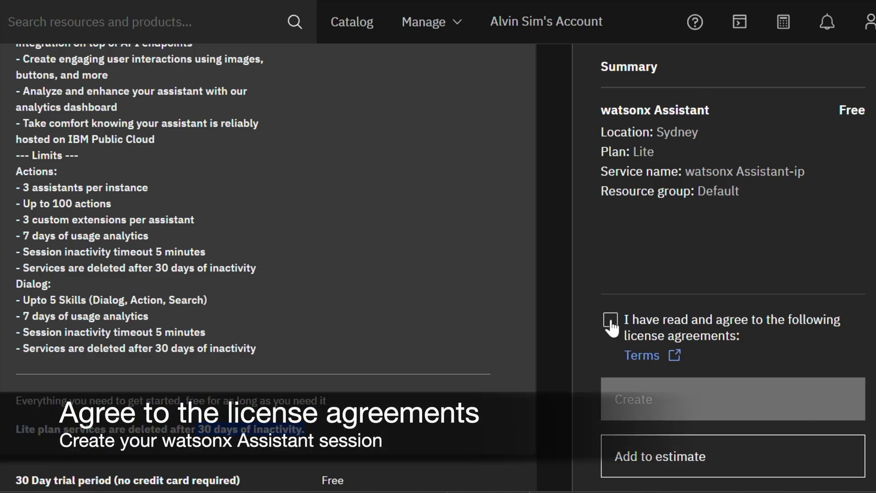
pyautogui.click(610, 320)
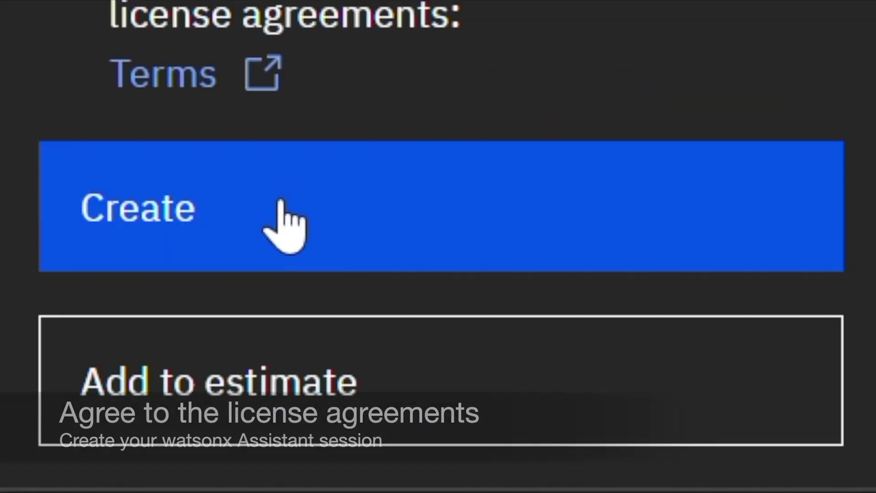
# - Create the service, review its Lite plan, and browse the getting-started tutorial including autolearning
pyautogui.click(415, 284)
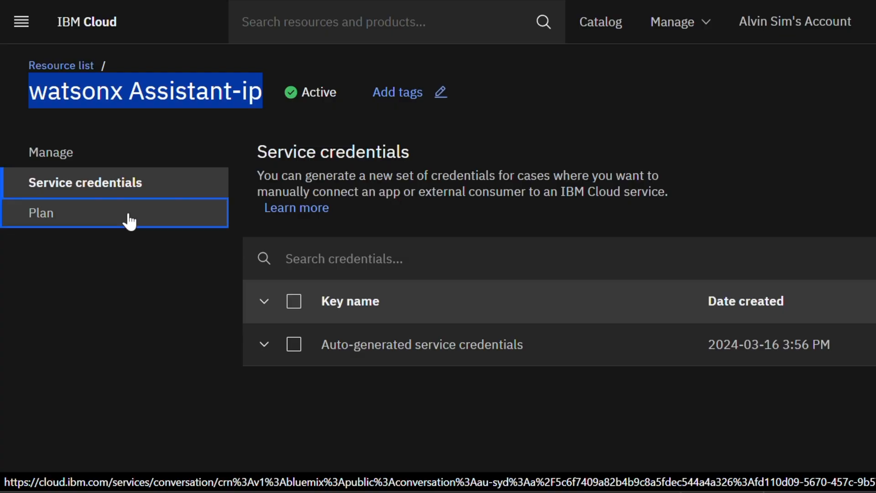
pyautogui.click(130, 221)
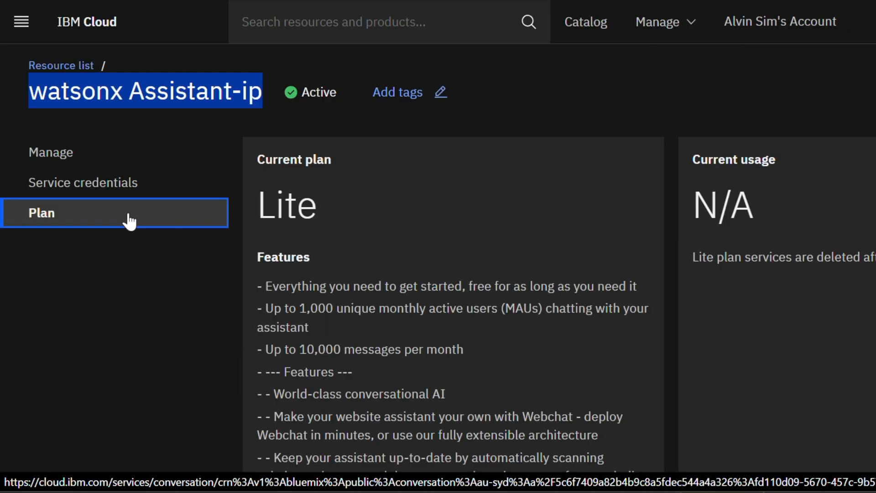
pyautogui.click(132, 163)
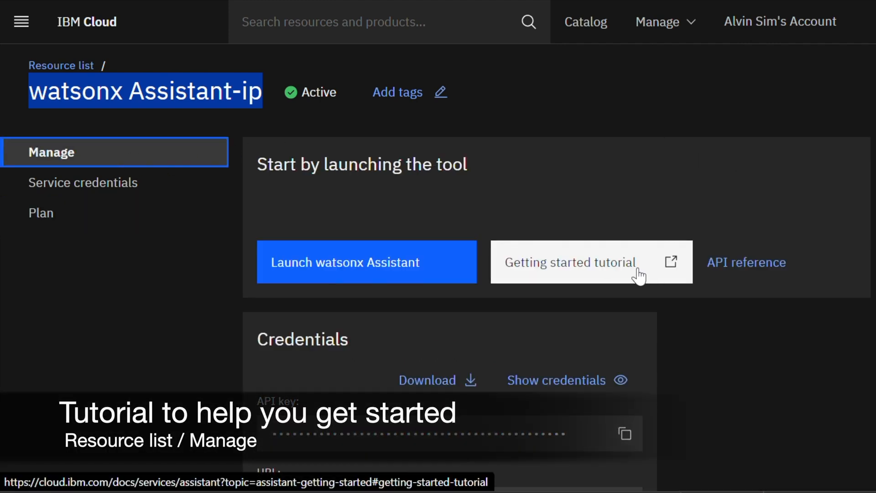
pyautogui.click(638, 275)
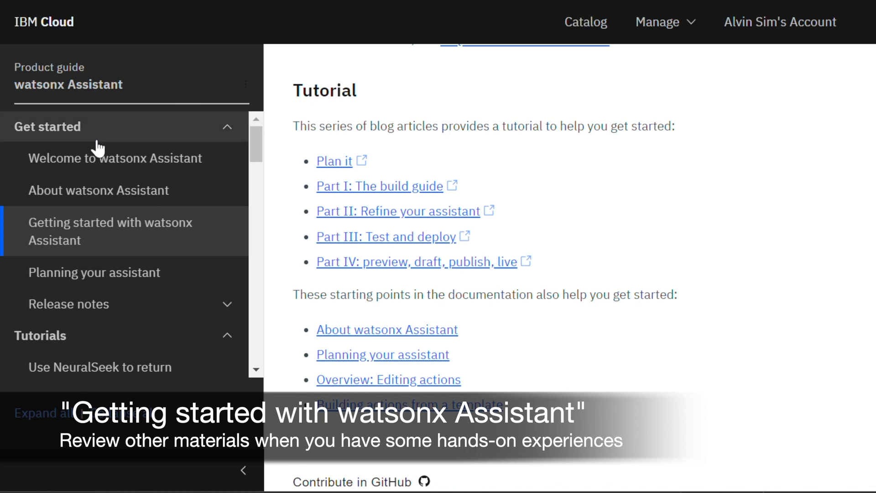
pyautogui.scroll(-5, 103, 219)
pyautogui.scroll(-1, 104, 220)
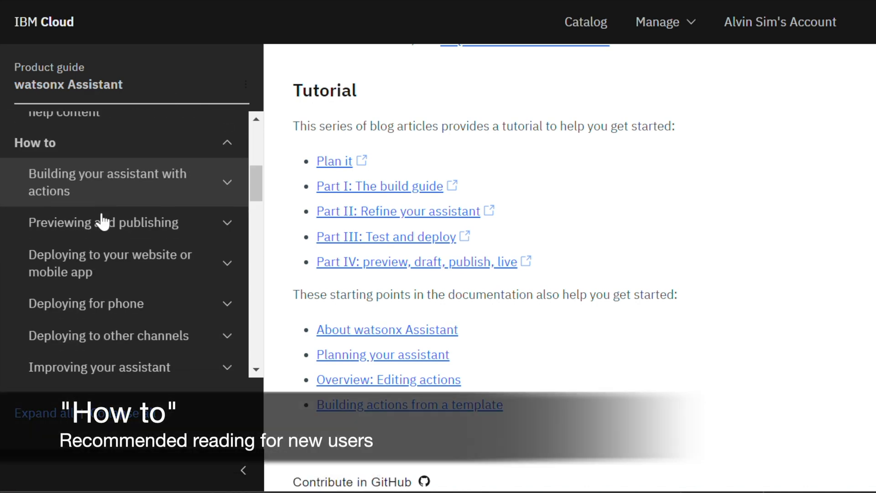
pyautogui.scroll(-3, 103, 219)
pyautogui.scroll(-1, 102, 219)
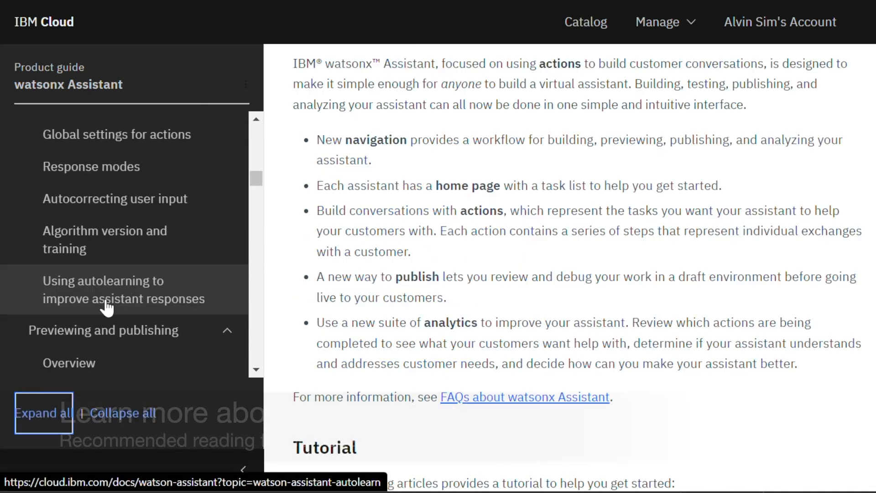
pyautogui.click(107, 302)
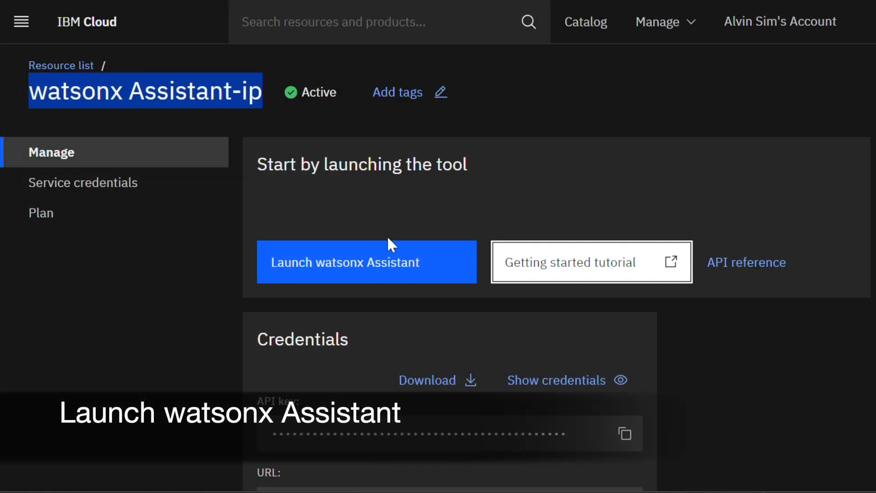
# - Launch watsonx Assistant and create a first assistant named 'Test Assistant' in English (US)
pyautogui.click(370, 266)
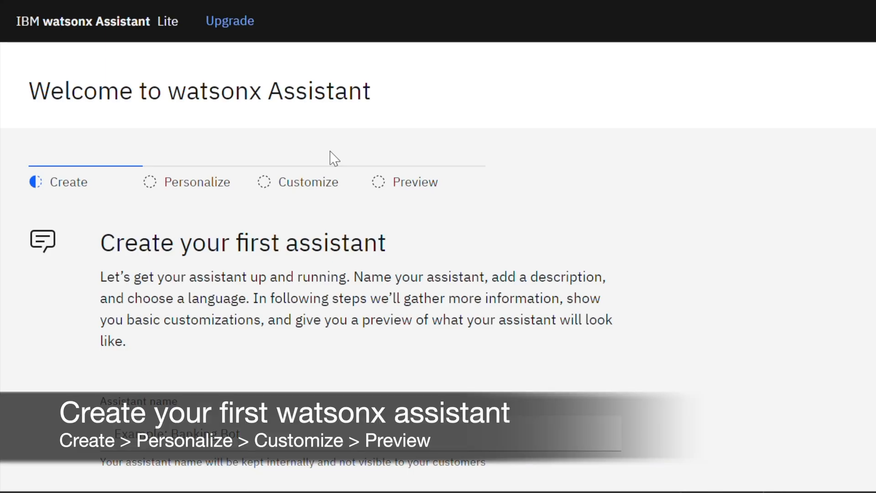
pyautogui.click(190, 432)
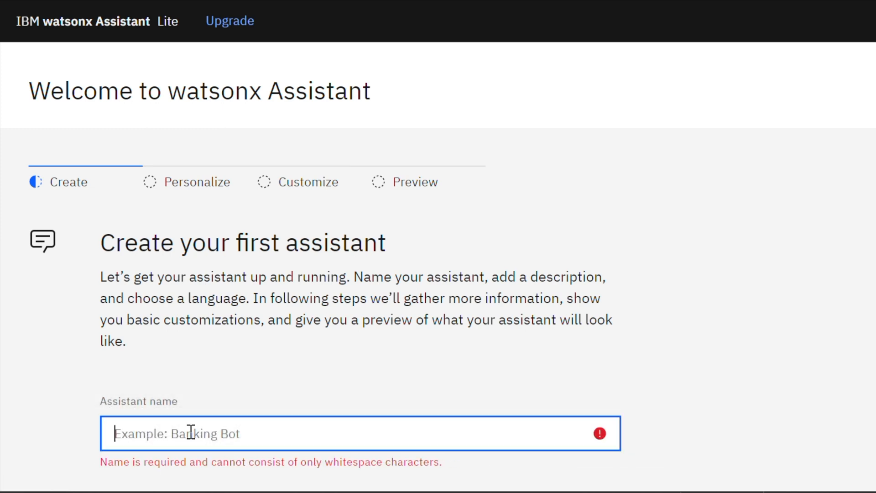
pyautogui.write('Test Assistant')
pyautogui.click(708, 366)
pyautogui.scroll(-3, 708, 365)
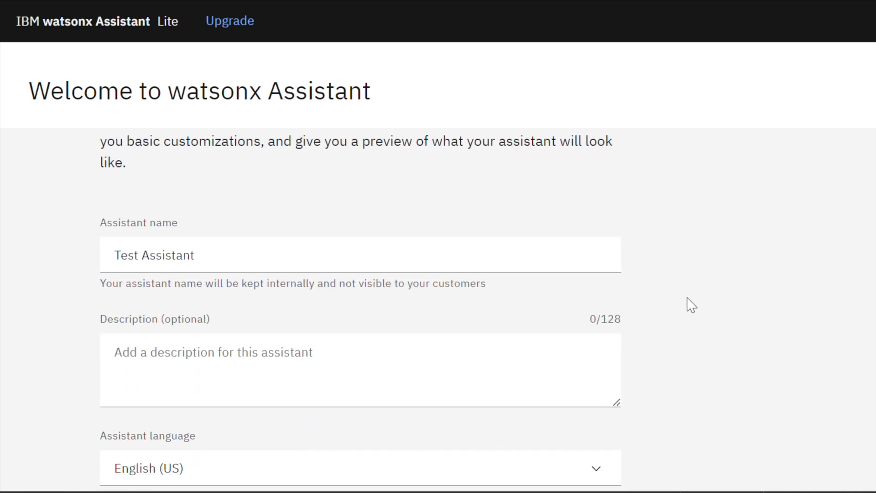
pyautogui.scroll(-1, 690, 304)
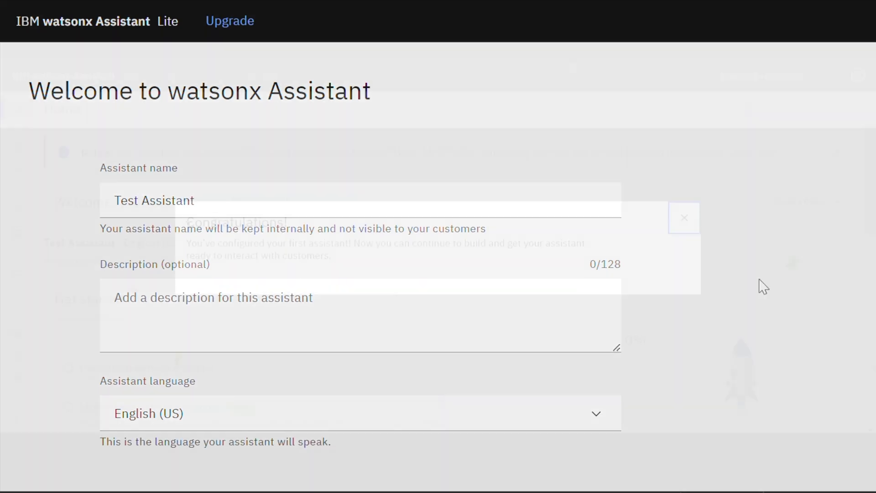
pyautogui.moveTo(186, 221); pyautogui.dragTo(349, 265)
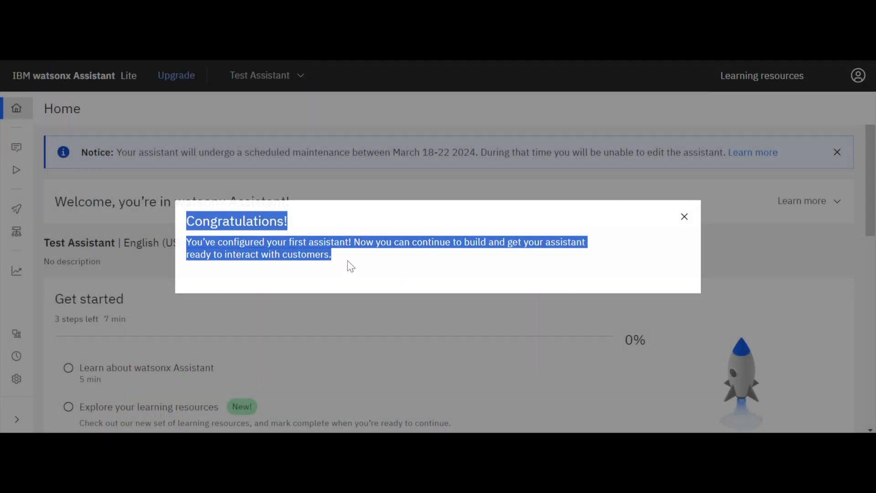
# - Watch the 'Learn about watsonx Assistant' introductory video from the Get started tasks
pyautogui.press('Escape')
pyautogui.scroll(-2, 402, 226)
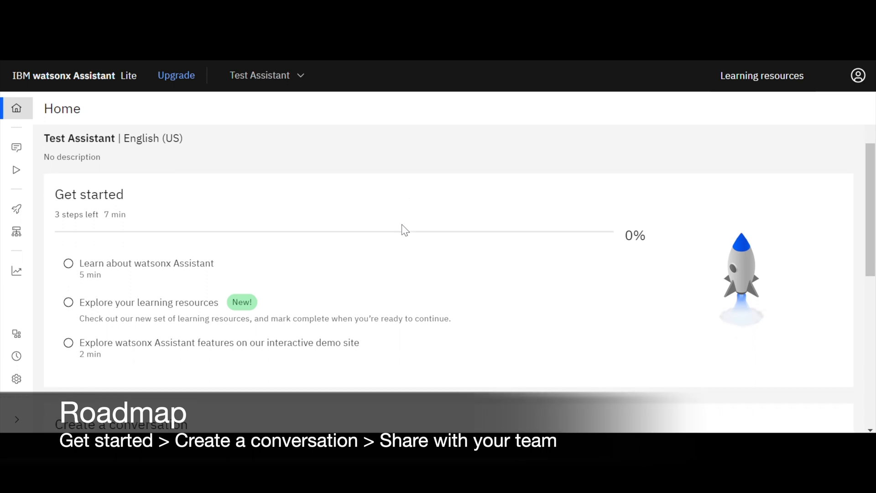
pyautogui.scroll(-3, 402, 225)
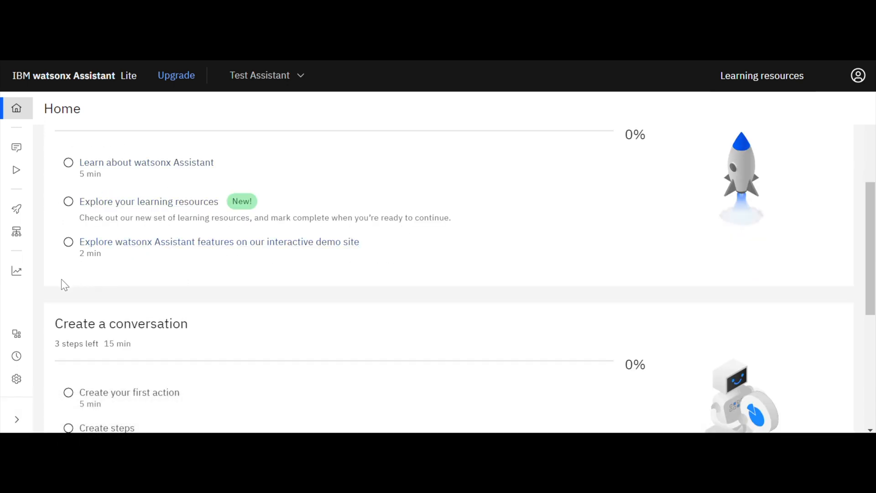
pyautogui.scroll(-2, 62, 284)
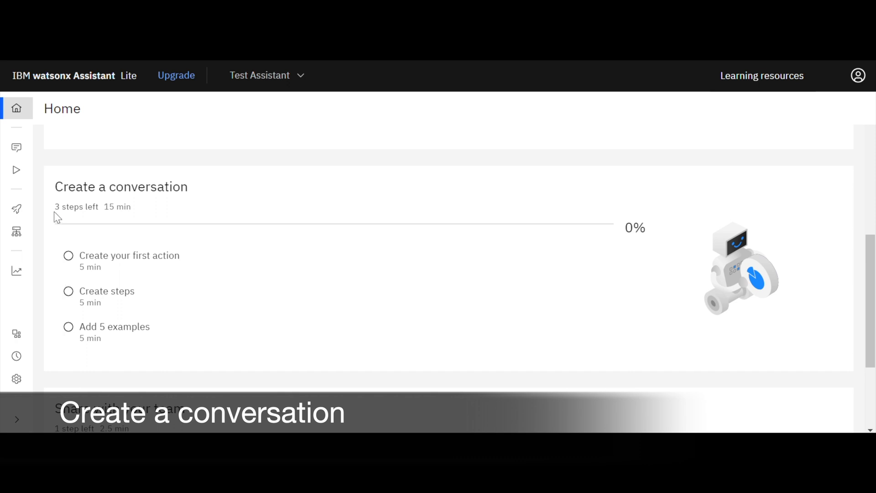
pyautogui.scroll(-2, 57, 217)
pyautogui.moveTo(55, 260); pyautogui.dragTo(187, 263)
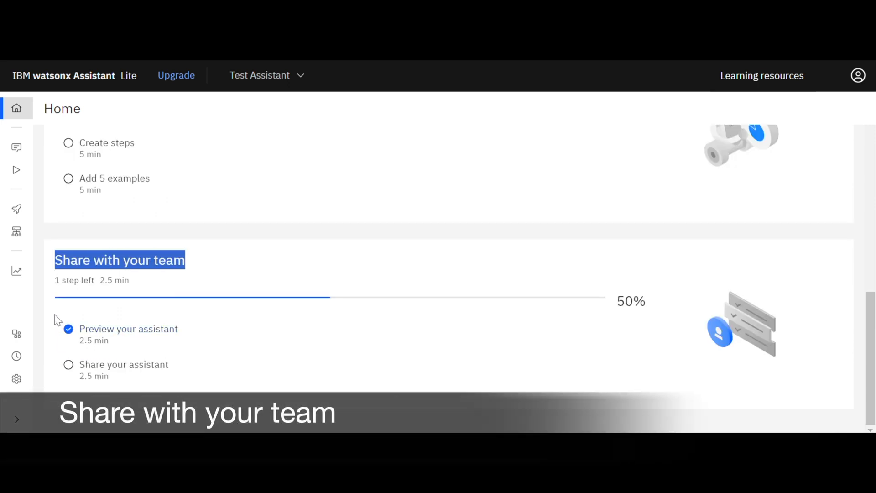
pyautogui.click(207, 232)
pyautogui.scroll(5, 207, 233)
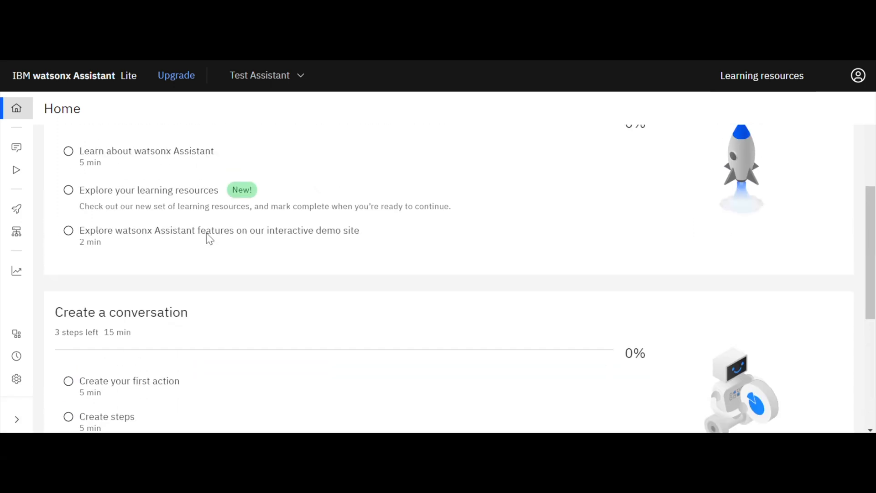
pyautogui.scroll(-1, 210, 238)
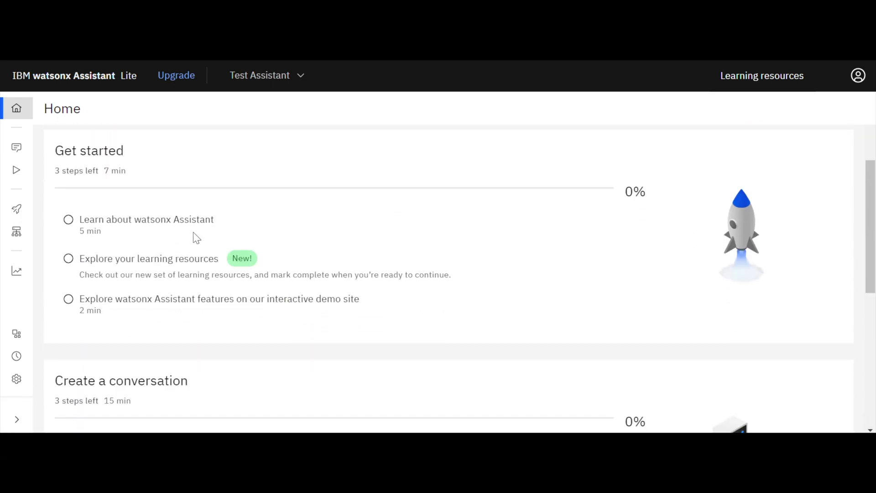
pyautogui.click(136, 226)
pyautogui.click(838, 128)
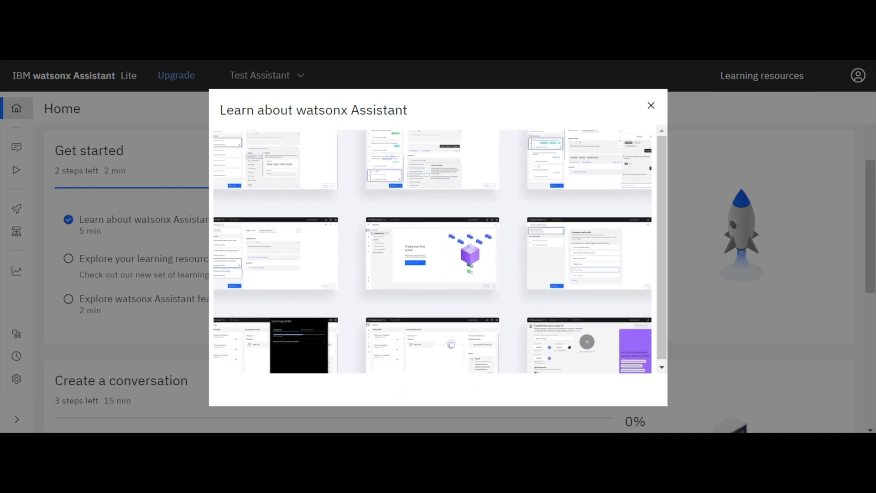
pyautogui.click(651, 110)
# - Mark 'Explore your learning resources' complete, bringing Get started progress to 66%
pyautogui.click(68, 259)
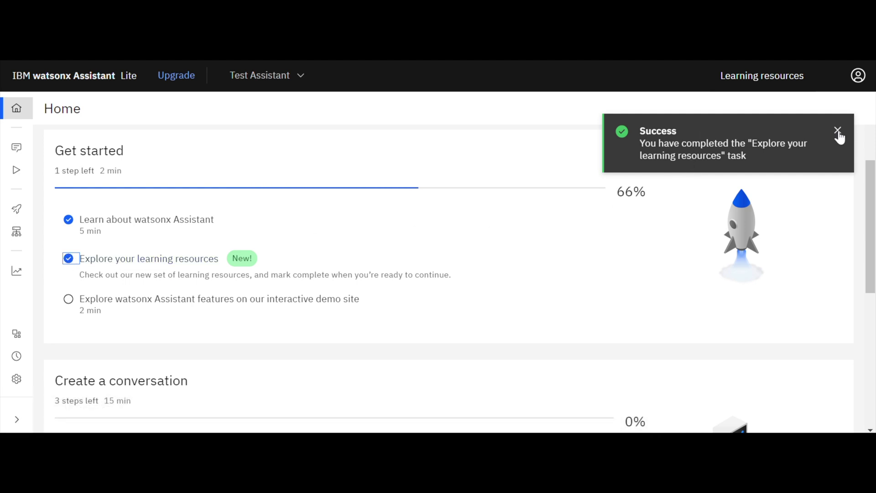
pyautogui.click(838, 131)
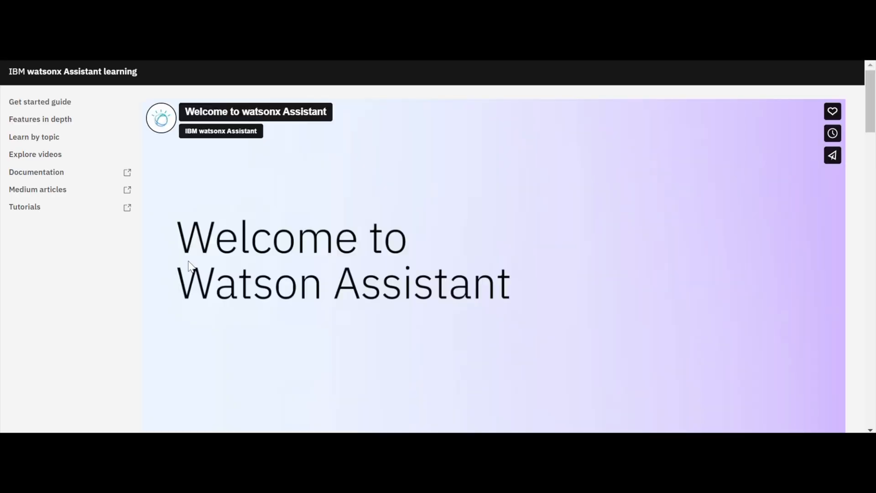
pyautogui.scroll(-2, 245, 231)
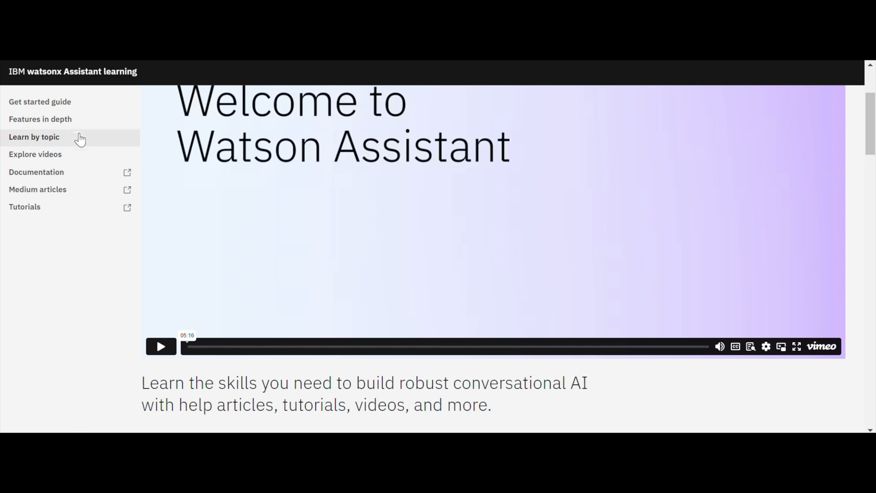
# - Browse the Features in depth articles and move on to the Explore videos section
pyautogui.click(66, 122)
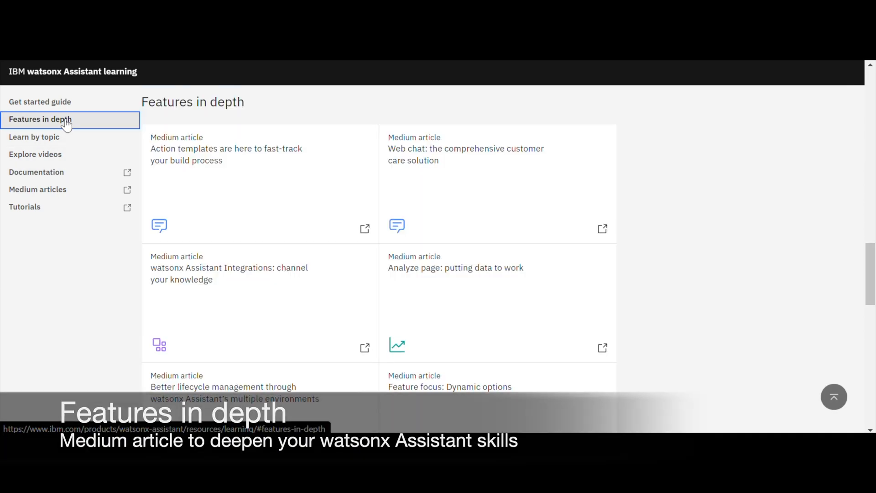
pyautogui.scroll(-1, 243, 198)
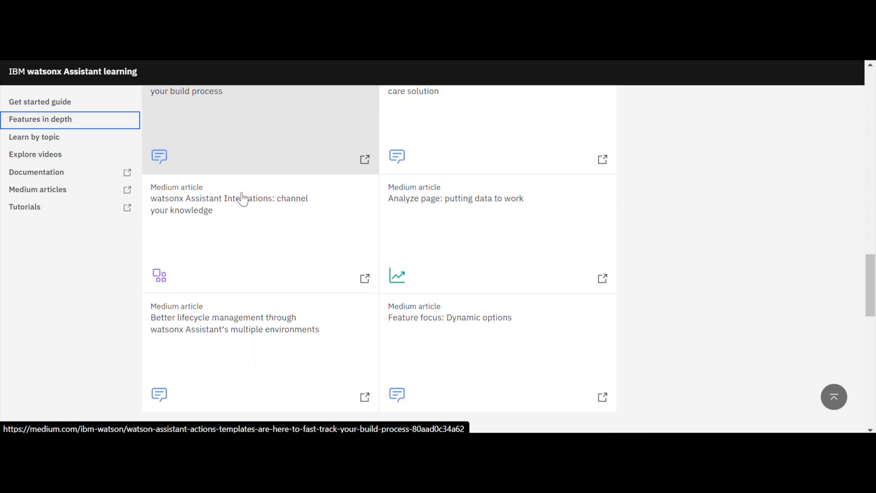
pyautogui.scroll(-1, 242, 198)
pyautogui.scroll(-2, 242, 199)
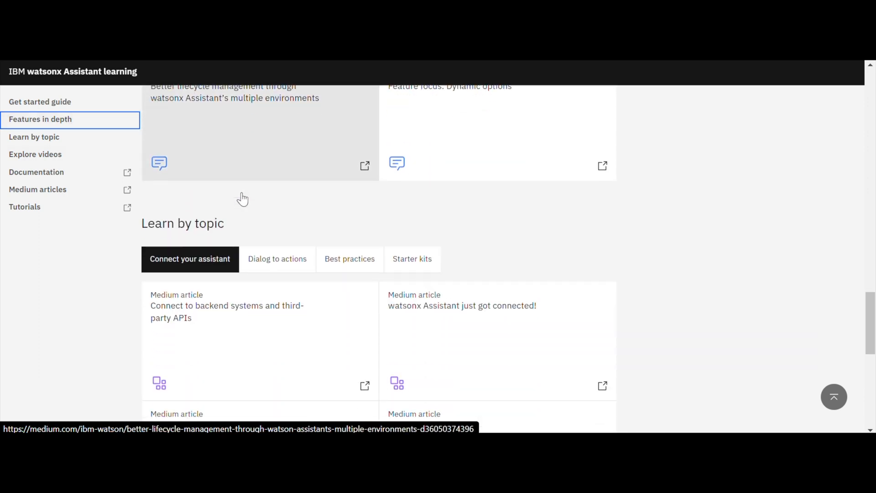
pyautogui.scroll(-1, 242, 195)
pyautogui.scroll(-1, 262, 185)
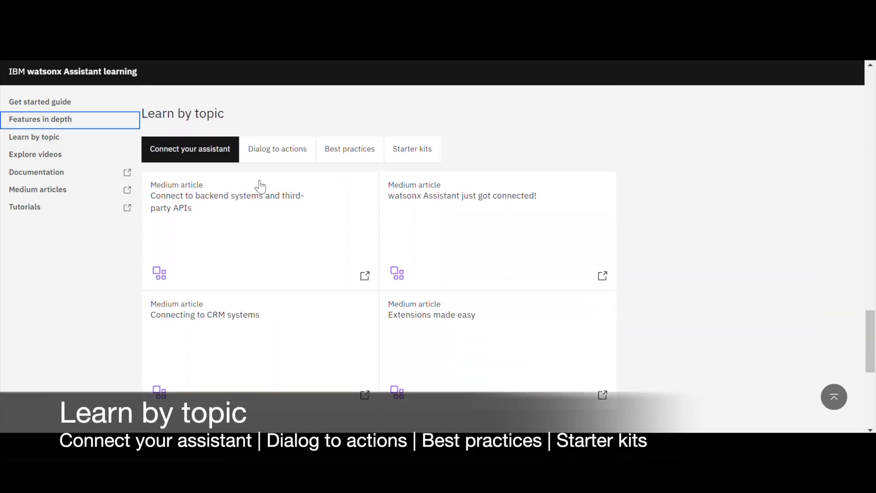
pyautogui.scroll(-2, 259, 185)
pyautogui.scroll(-2, 260, 185)
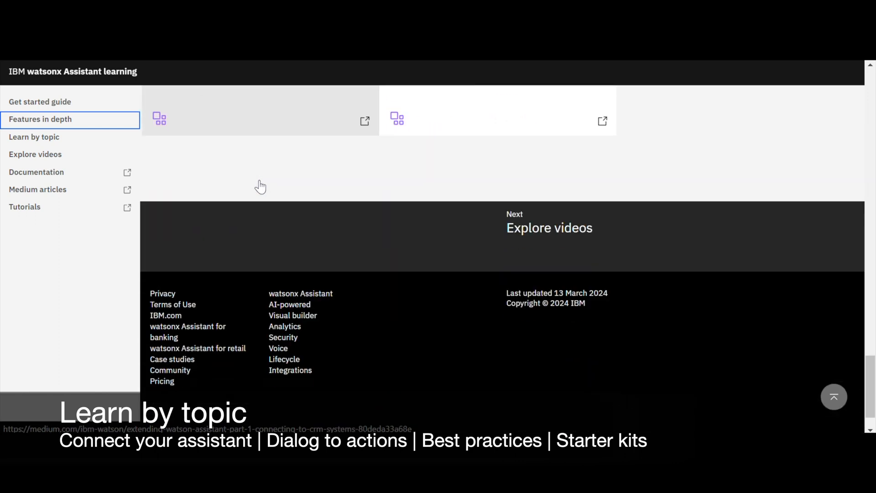
pyautogui.click(540, 229)
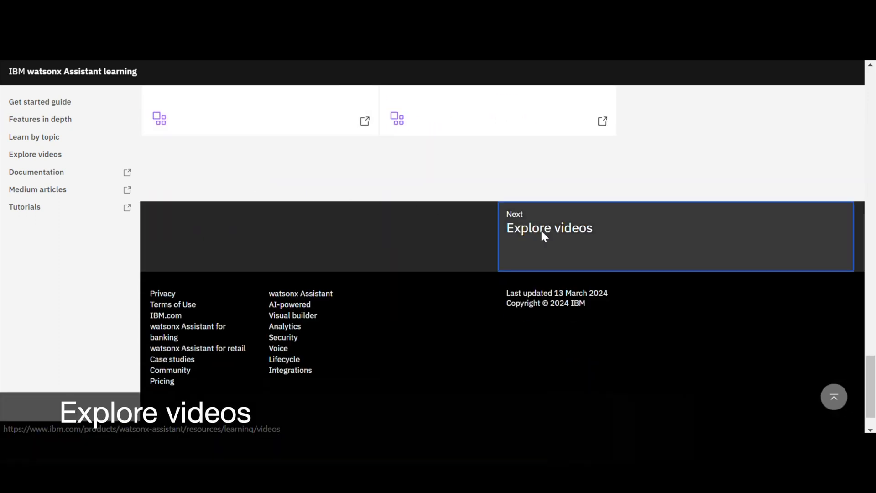
pyautogui.scroll(-2, 317, 245)
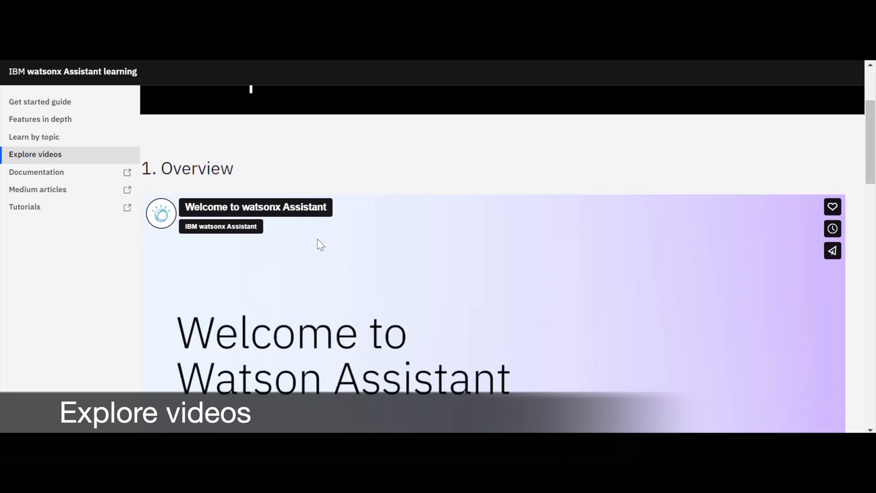
pyautogui.scroll(-1, 317, 244)
pyautogui.scroll(-2, 317, 244)
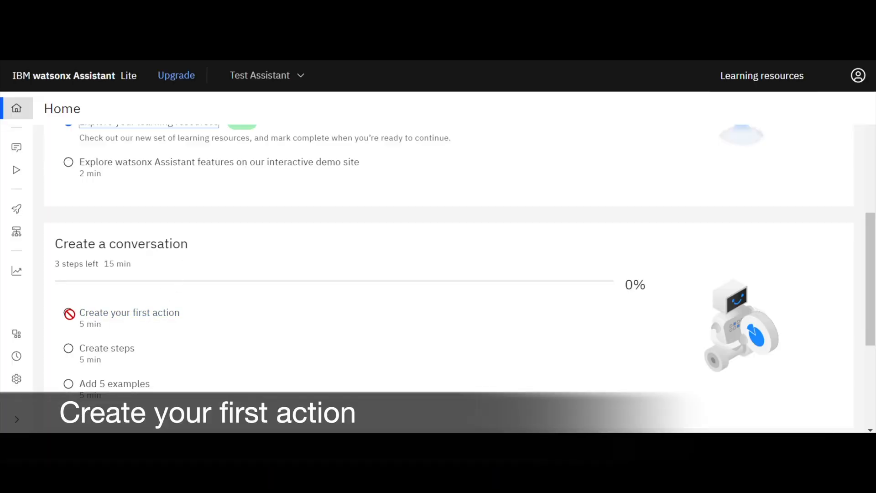
# - Begin the first action and bring up the Quick start with templates catalog
pyautogui.click(103, 315)
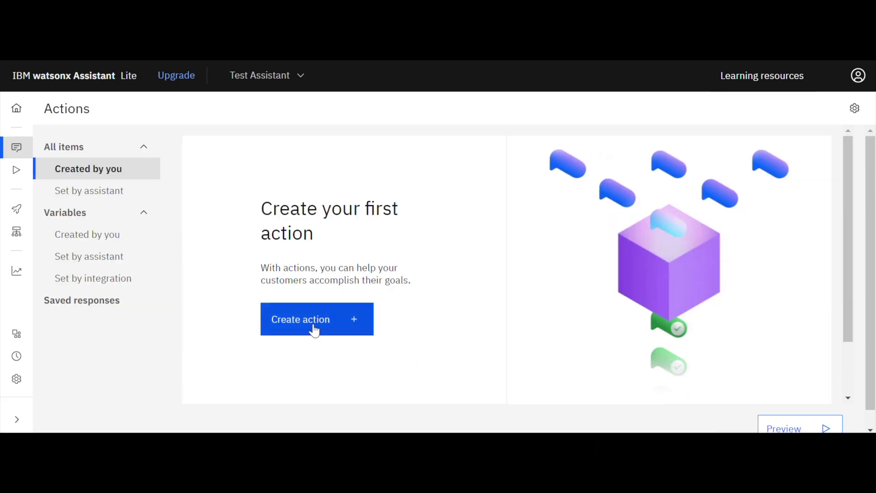
pyautogui.click(312, 325)
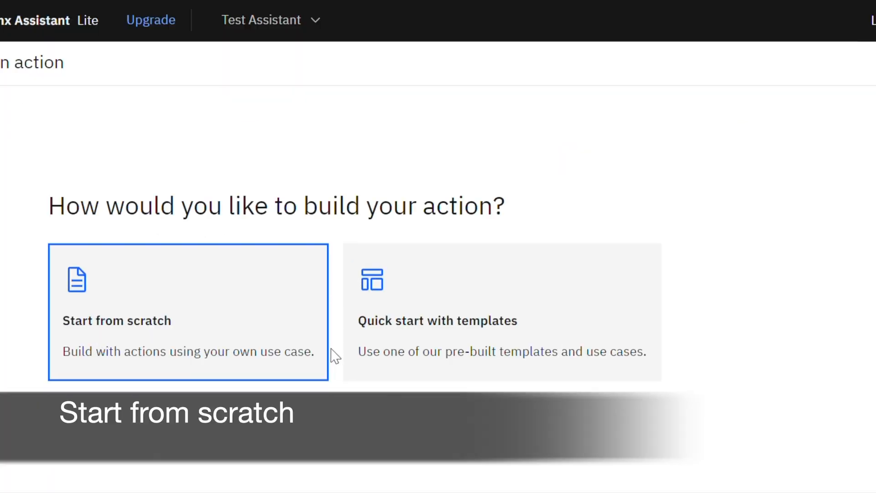
pyautogui.click(400, 330)
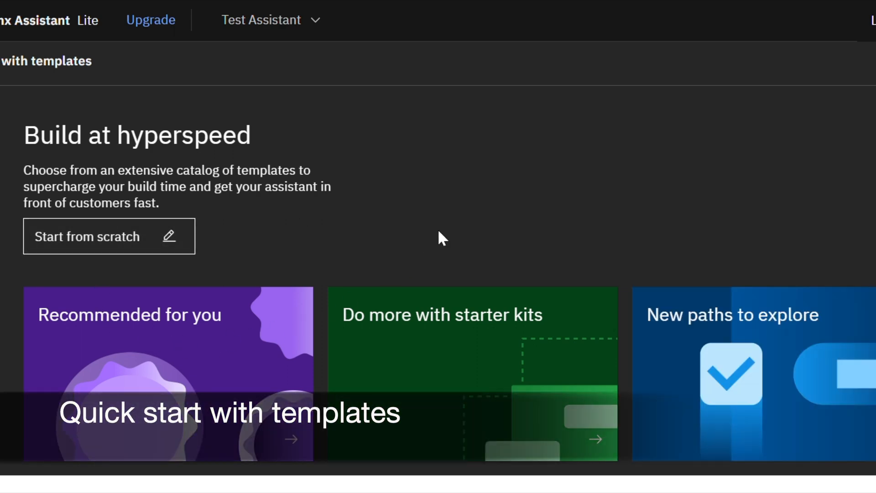
pyautogui.scroll(-3, 453, 222)
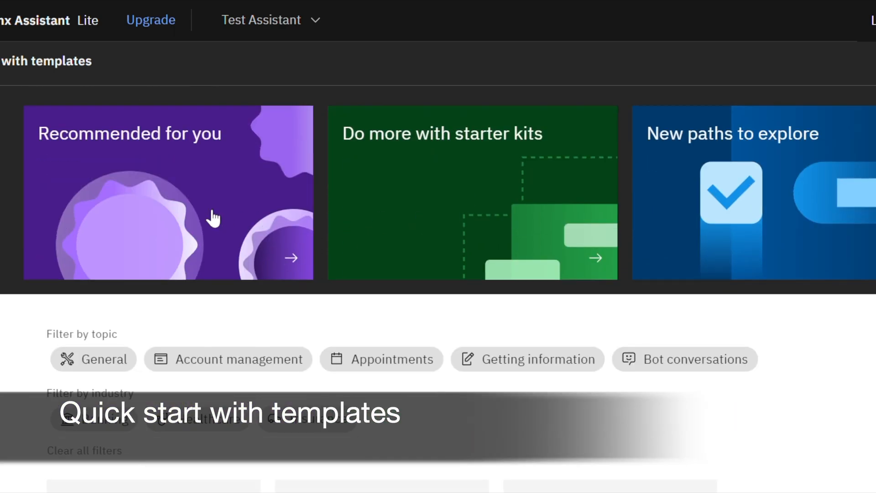
pyautogui.scroll(-3, 214, 217)
# - Filter the templates to General, Account management and Appointments topics
pyautogui.click(94, 205)
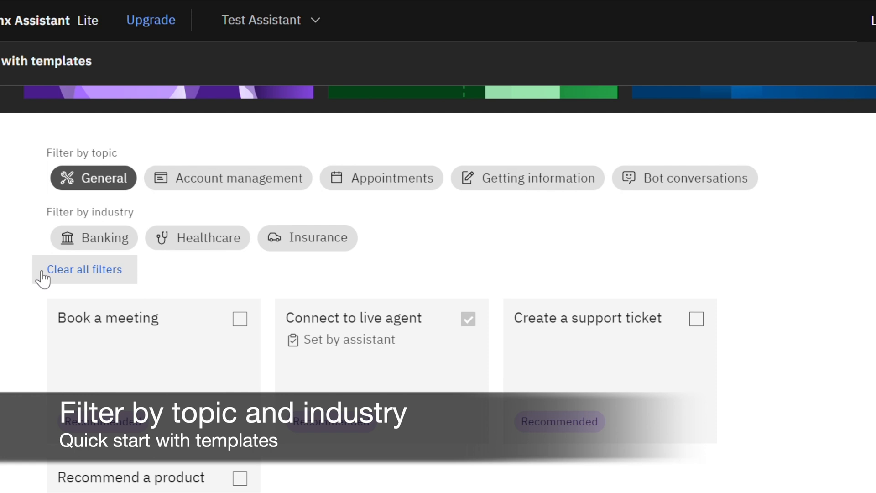
pyautogui.click(235, 182)
pyautogui.click(373, 179)
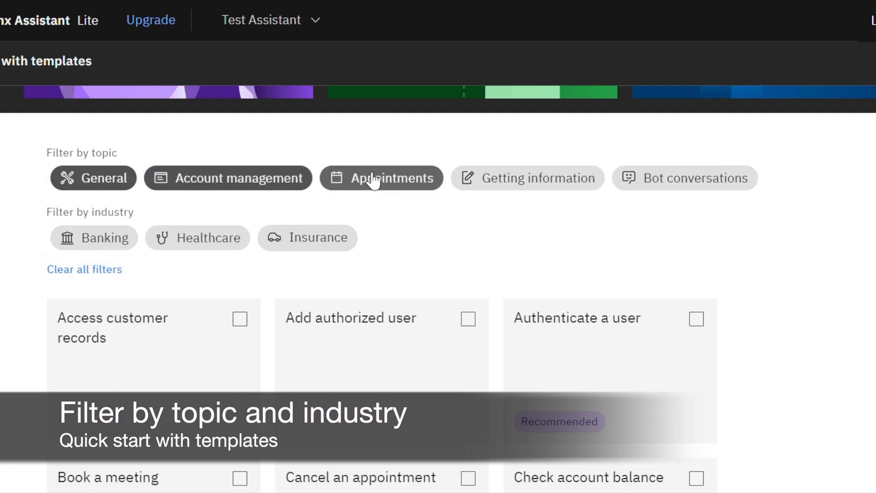
pyautogui.scroll(-5, 401, 334)
pyautogui.scroll(-2, 376, 323)
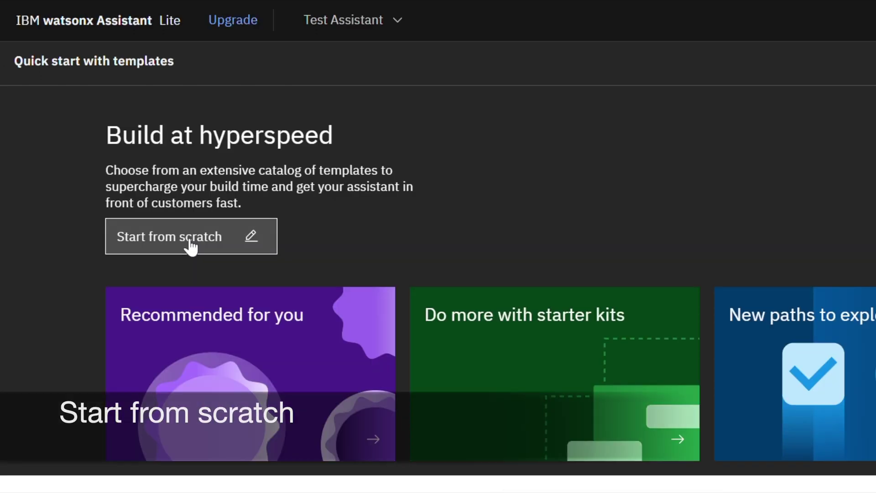
# - Create an action from scratch starting with 'I want to be a data engineer' and save it
pyautogui.click(189, 242)
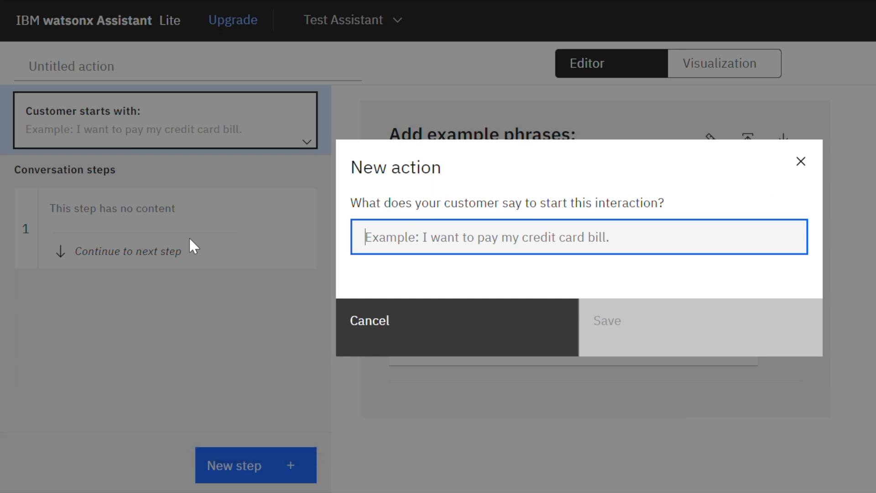
pyautogui.write('I w')
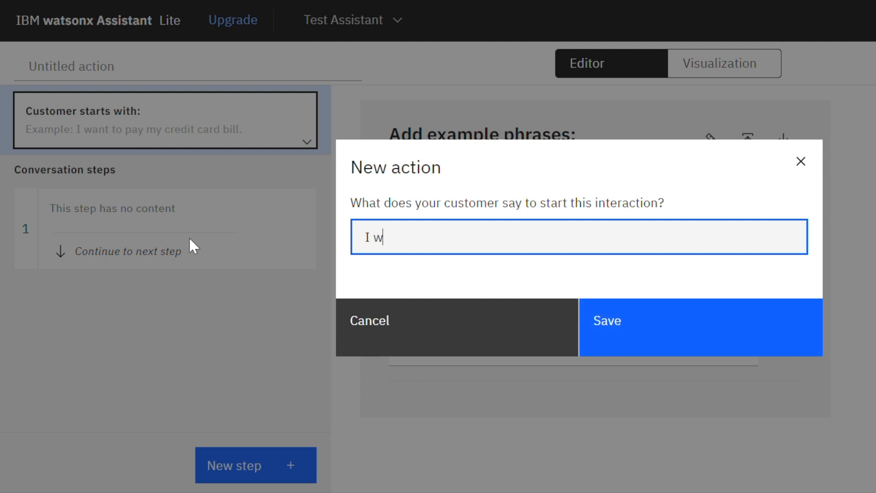
pyautogui.write('ant to be')
pyautogui.write(' a data enginner')
pyautogui.press('BackSpace')
pyautogui.press('BackSpace')
pyautogui.press('BackSpace')
pyautogui.write('eer')
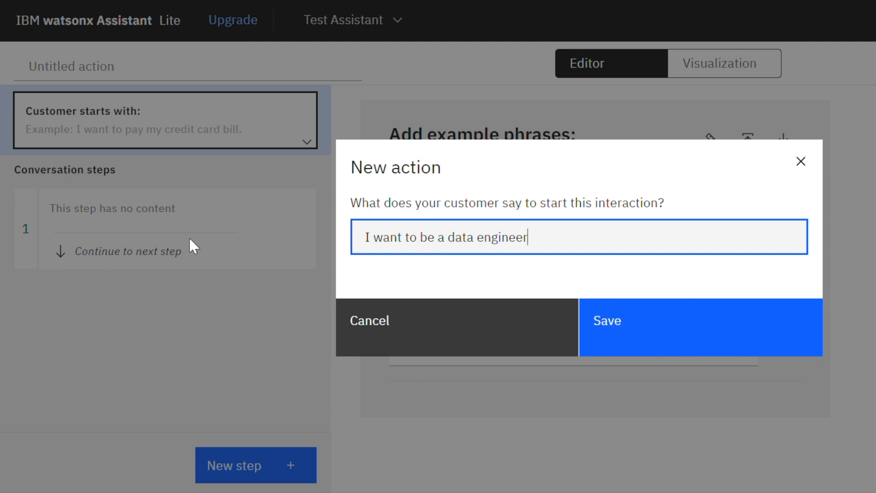
pyautogui.click(631, 328)
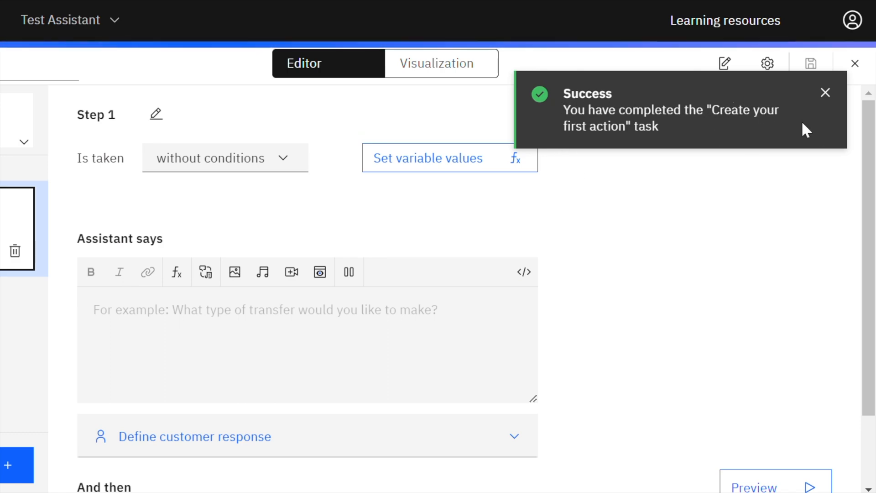
# - Dismiss the first-action Success notification
pyautogui.click(826, 94)
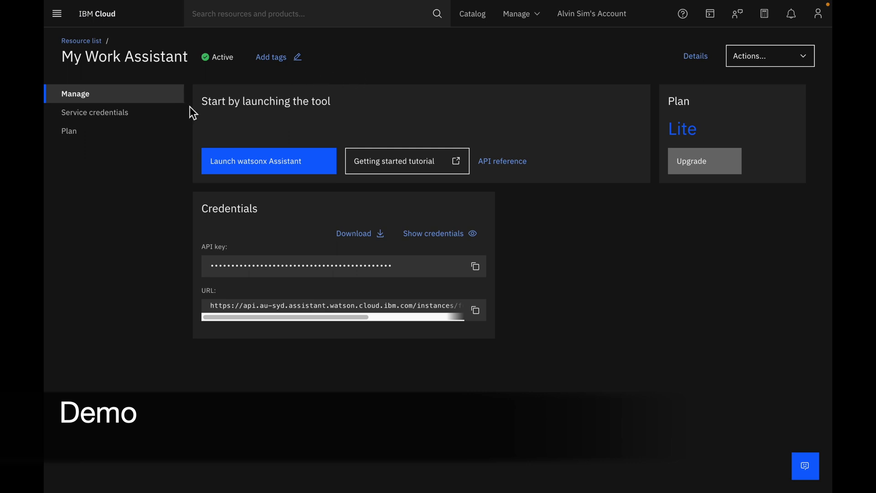
# - Launch watsonx Assistant for My Work Assistant and show its Actions list with the preview greeting
pyautogui.click(252, 168)
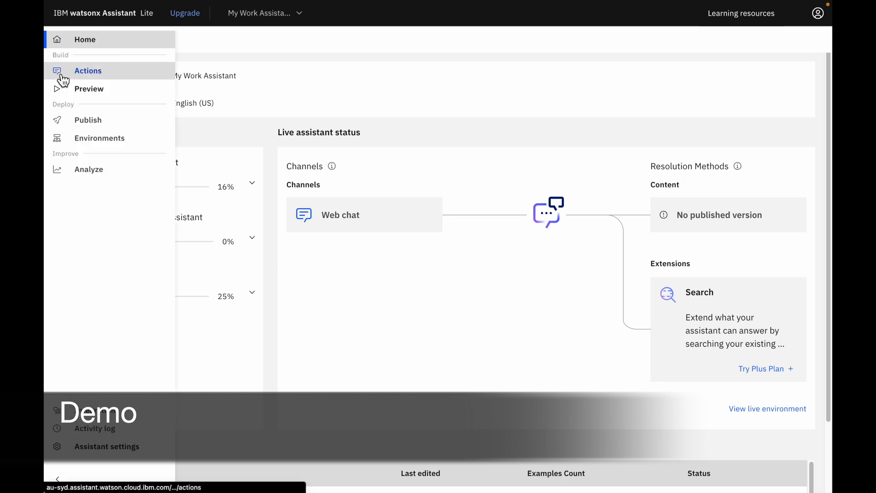
pyautogui.click(86, 77)
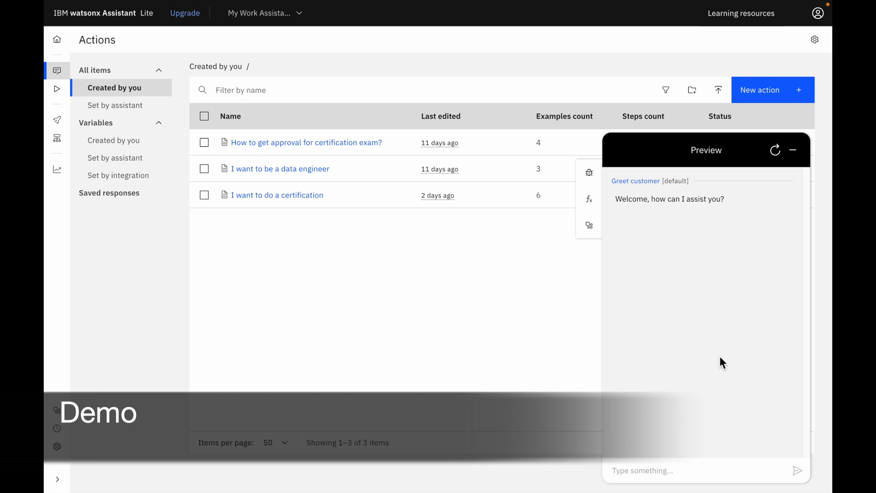
# - Send 'i want to do a certification' in the preview and choose Azure from the offered certifications
pyautogui.click(709, 473)
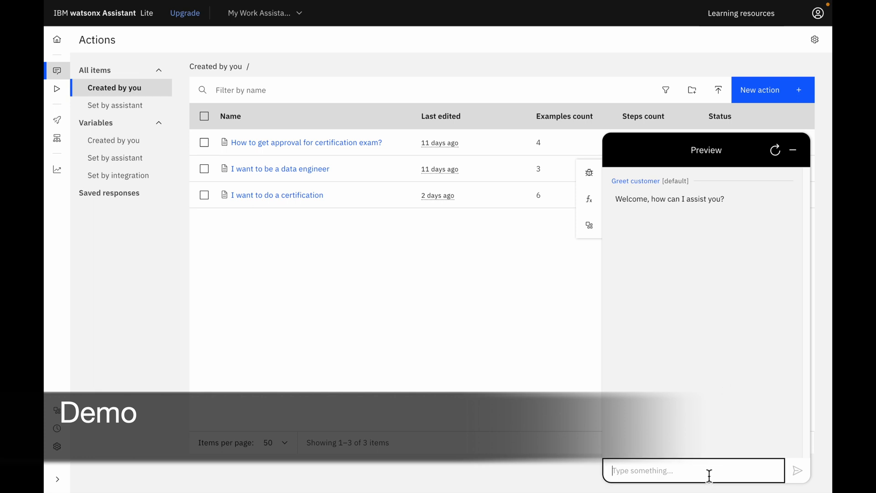
pyautogui.write('i want to')
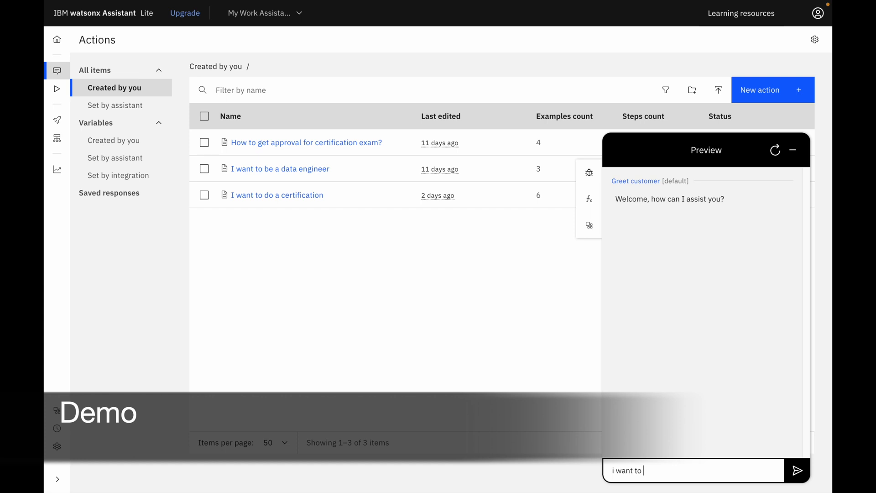
pyautogui.write(' do a certif')
pyautogui.write('ication')
pyautogui.press('Return')
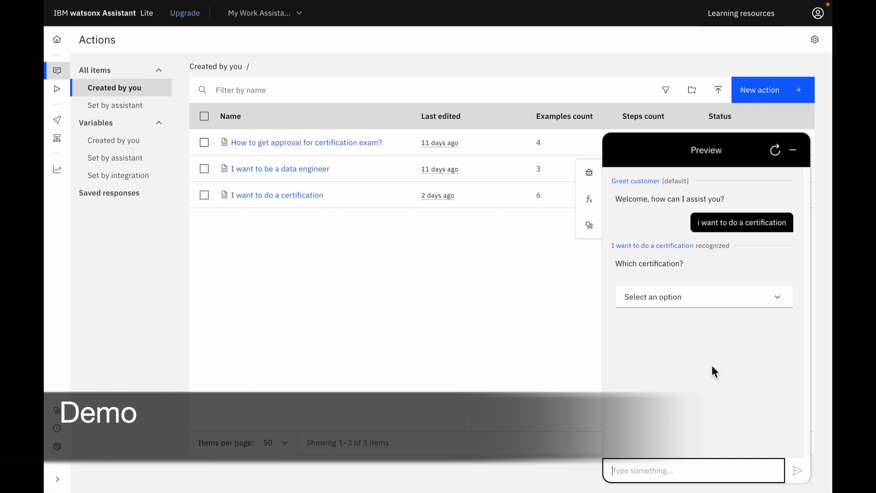
pyautogui.click(723, 301)
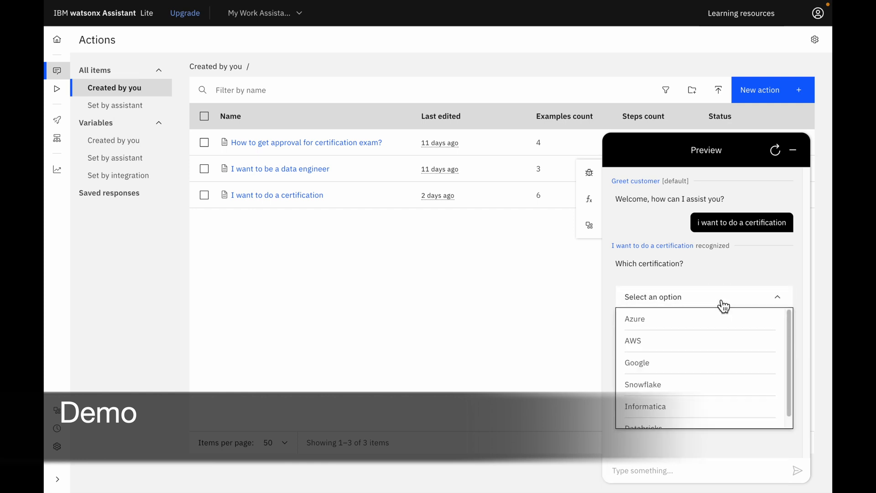
pyautogui.click(721, 318)
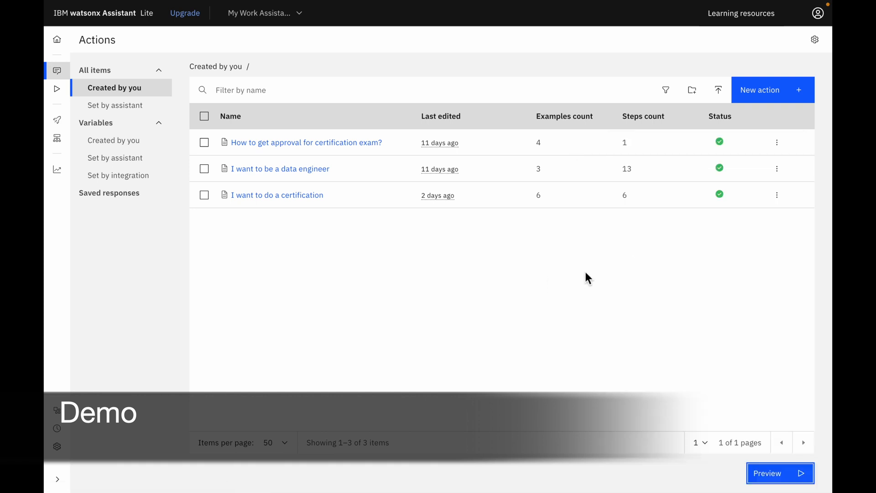
# - Start a new action from quick-start templates filtered to Banking
pyautogui.click(757, 97)
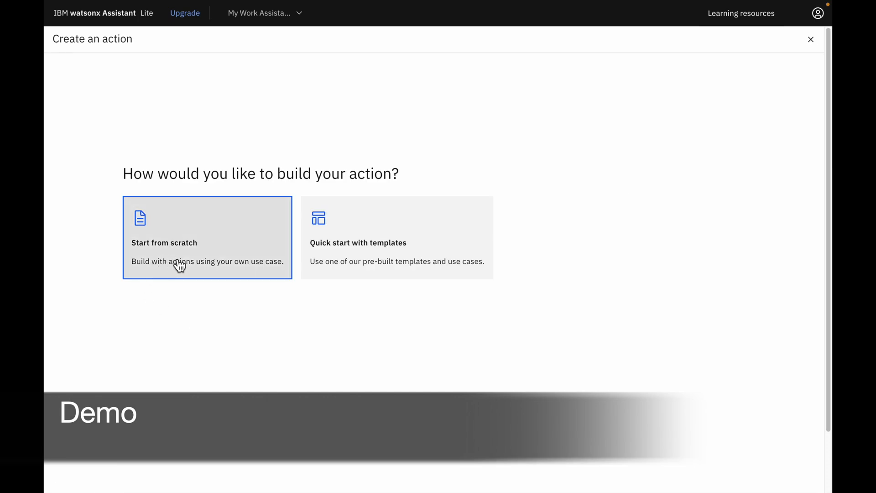
pyautogui.click(425, 256)
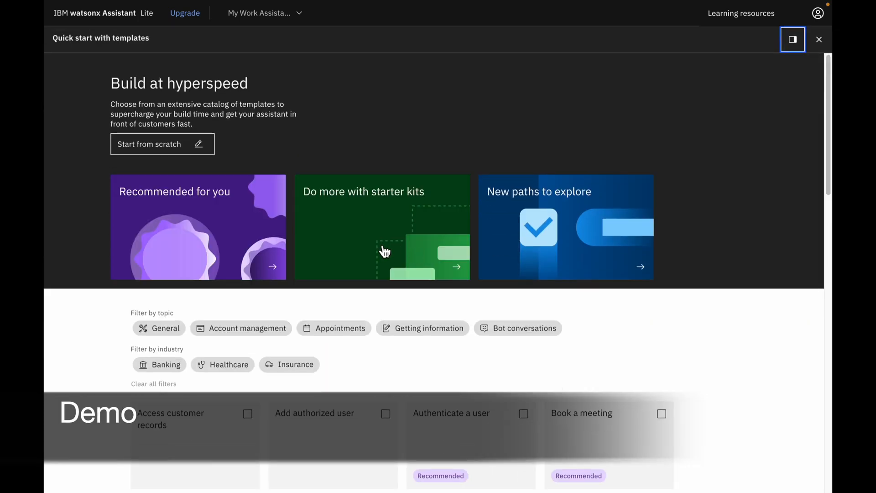
pyautogui.scroll(-2, 146, 200)
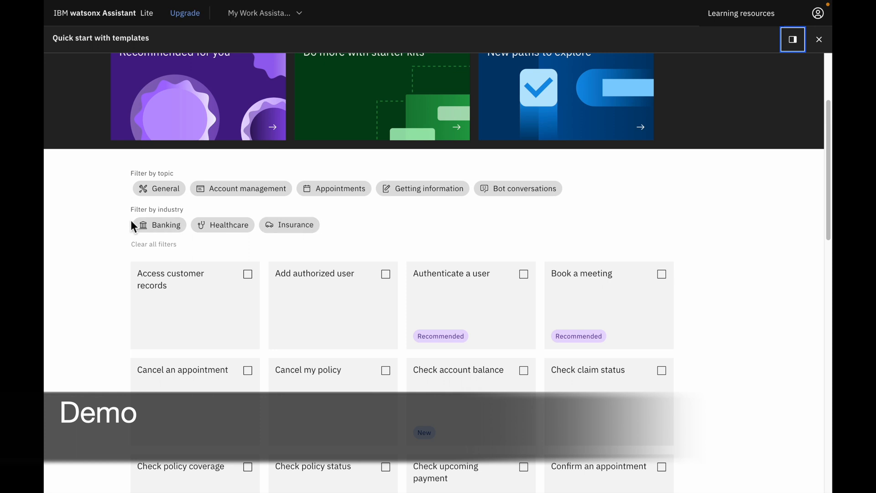
pyautogui.click(162, 226)
pyautogui.scroll(-3, 162, 230)
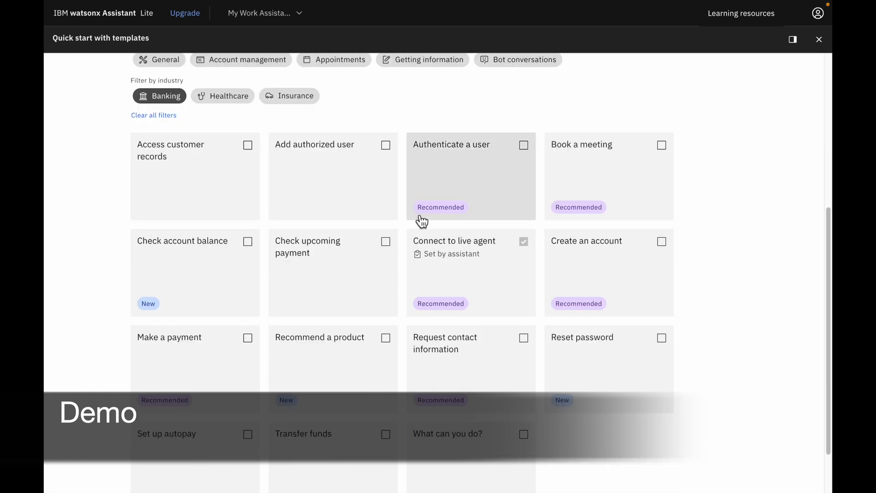
# - View the Authenticate a user template details and what its assistant collects
pyautogui.click(462, 191)
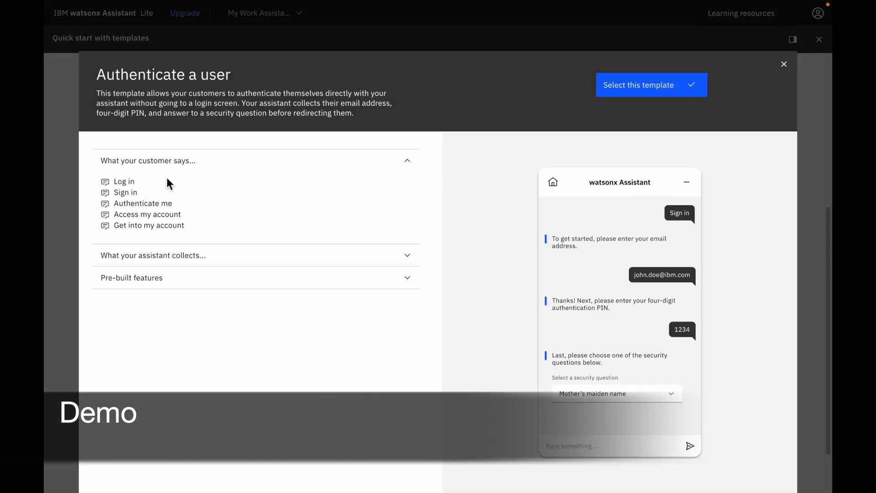
pyautogui.click(409, 259)
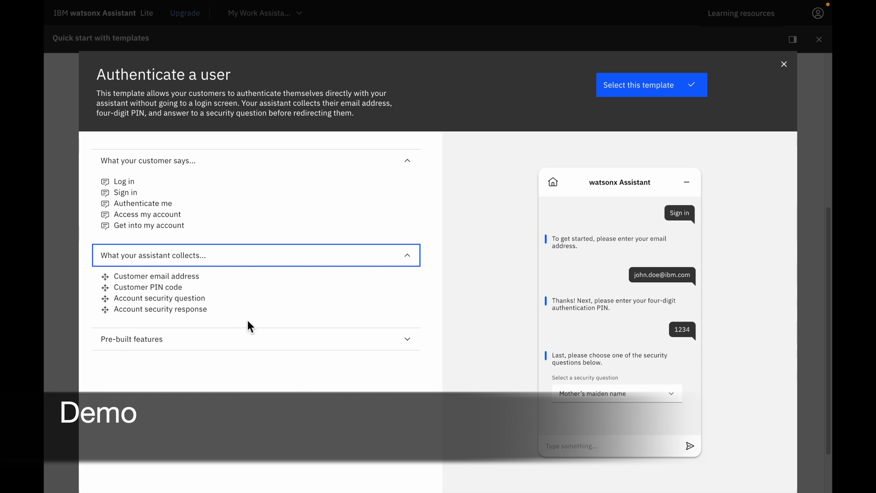
# - Review the template's pre-built features, then close the template details
pyautogui.click(329, 341)
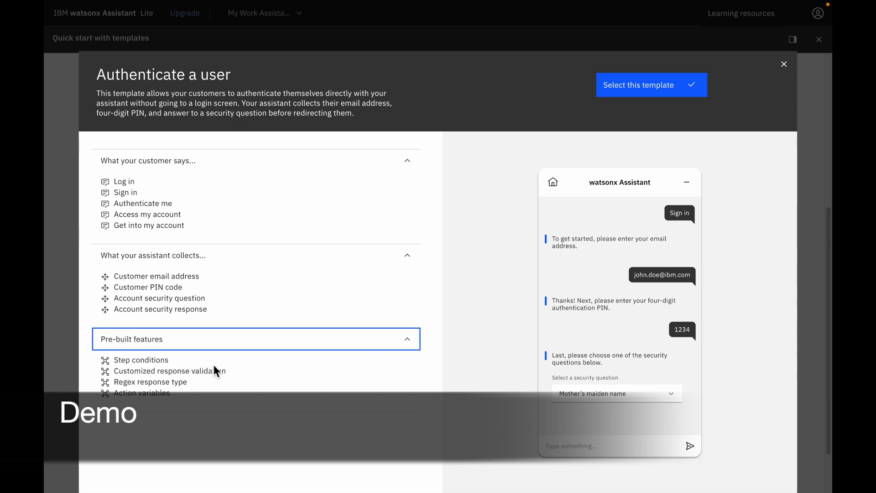
pyautogui.press('Escape')
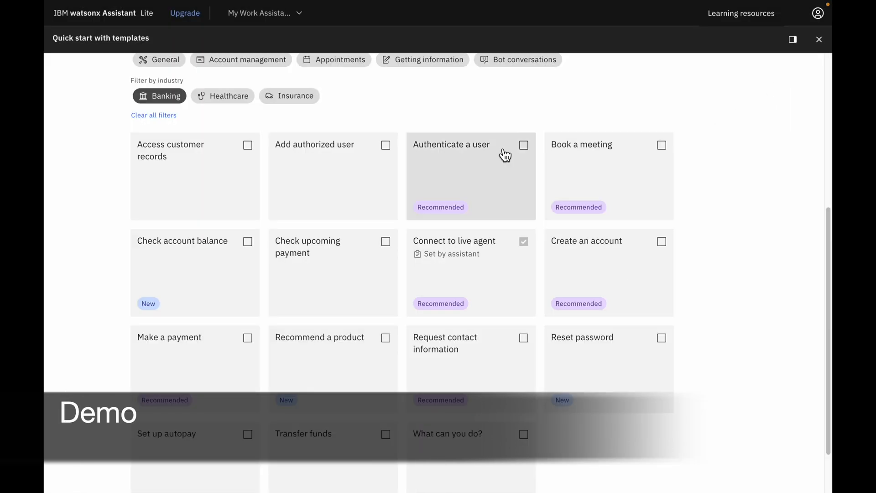
pyautogui.scroll(4, 505, 151)
# - Create the action 'I want to do a AWS certification' from scratch with three AWS example phrases
pyautogui.click(167, 156)
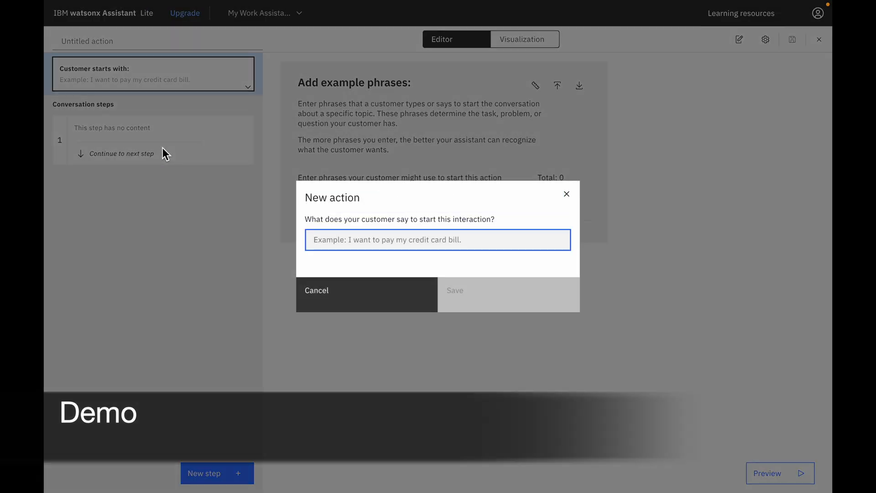
pyautogui.write('want to do AWS')
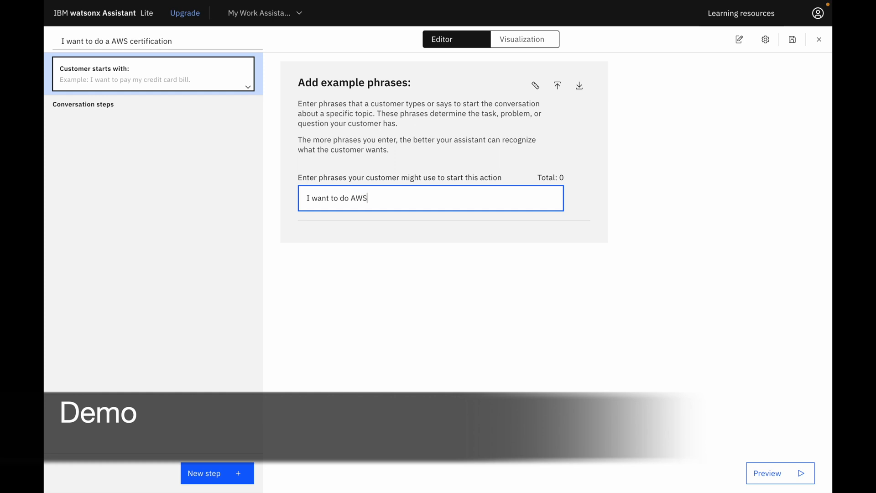
pyautogui.write(' certification')
pyautogui.press('Return')
pyautogui.write('I w')
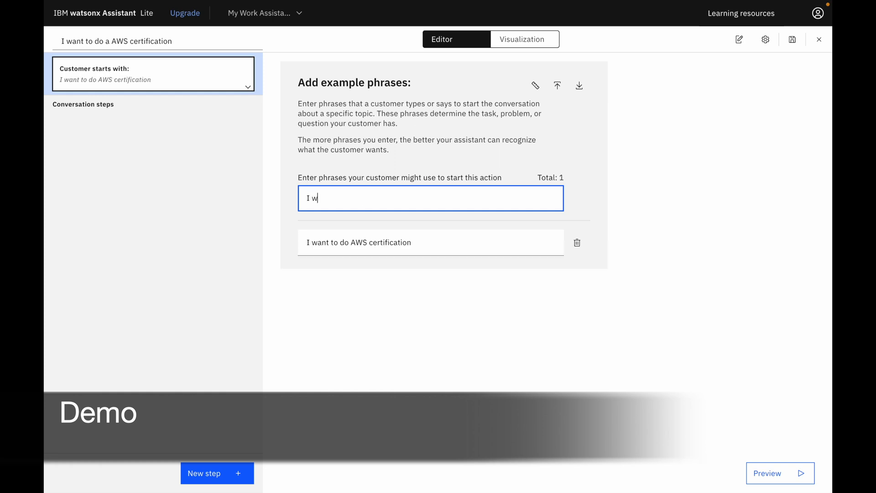
pyautogui.write('ant to take an AW')
pyautogui.write('S exam')
pyautogui.press('Return')
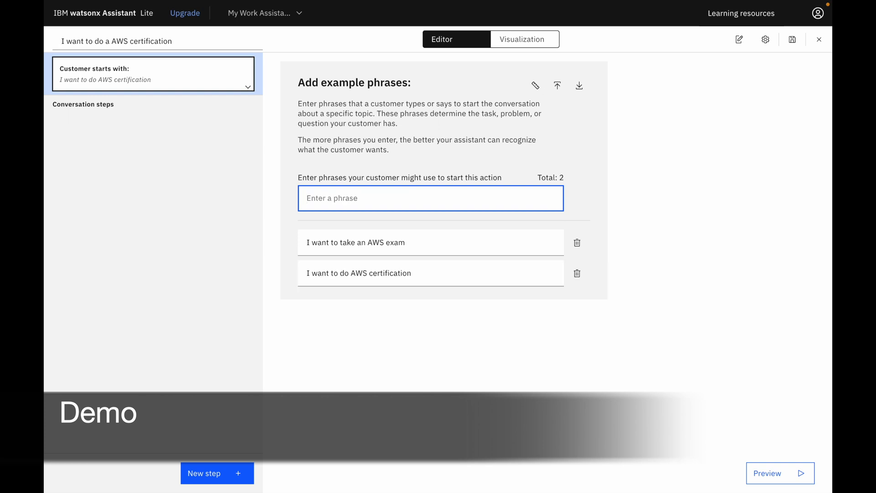
pyautogui.write('I want to get A')
pyautogui.write('WS-certified')
pyautogui.press('Return')
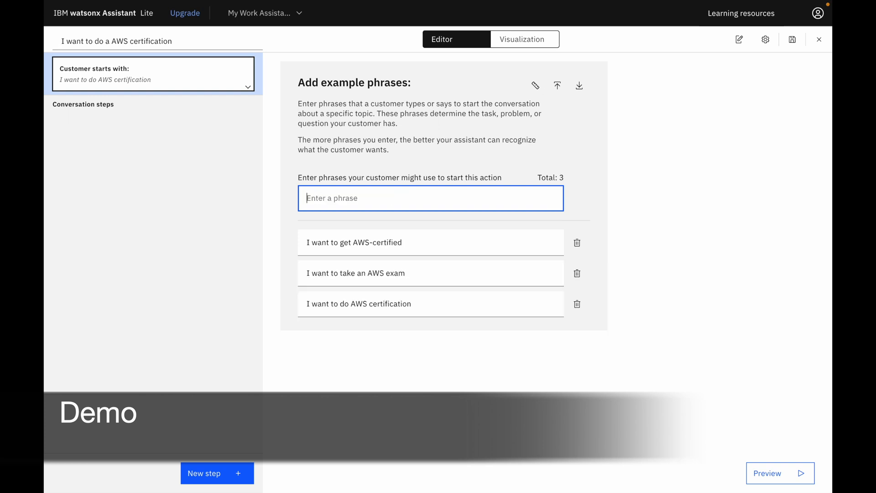
# - Add a first step offering options AWS Data Analytics Specialty, AWS Data Engineer Associate and AWS Cloud Practitioner
pyautogui.click(218, 473)
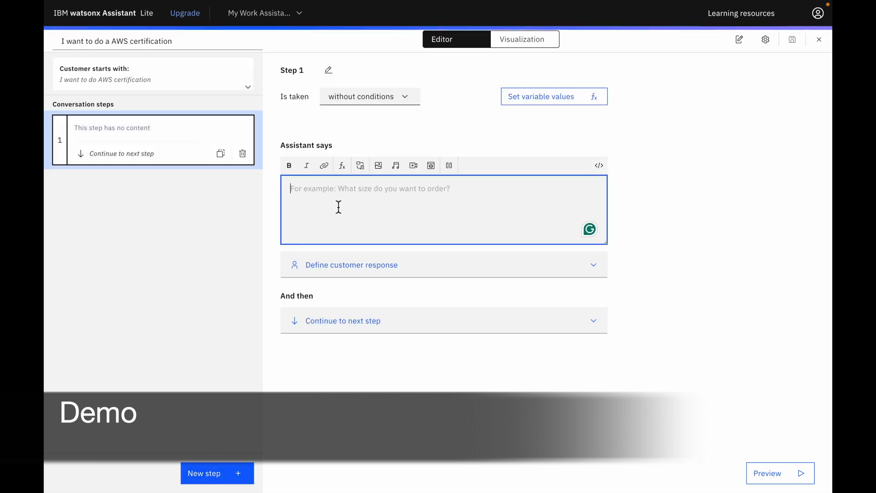
pyautogui.write('Great! Which AWS certification will')
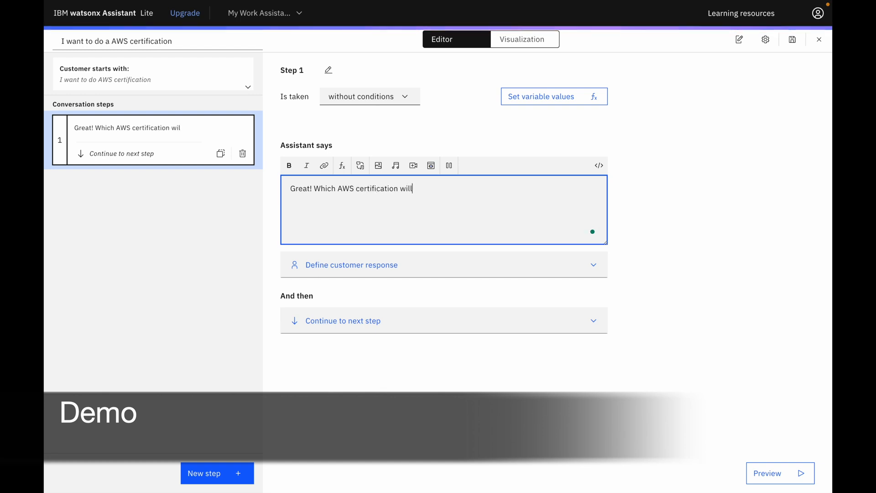
pyautogui.write(' you like to take?')
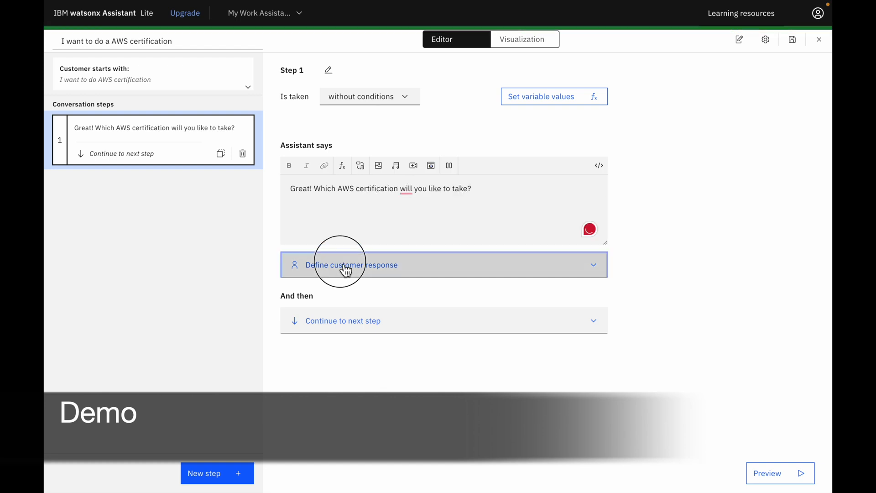
pyautogui.click(344, 266)
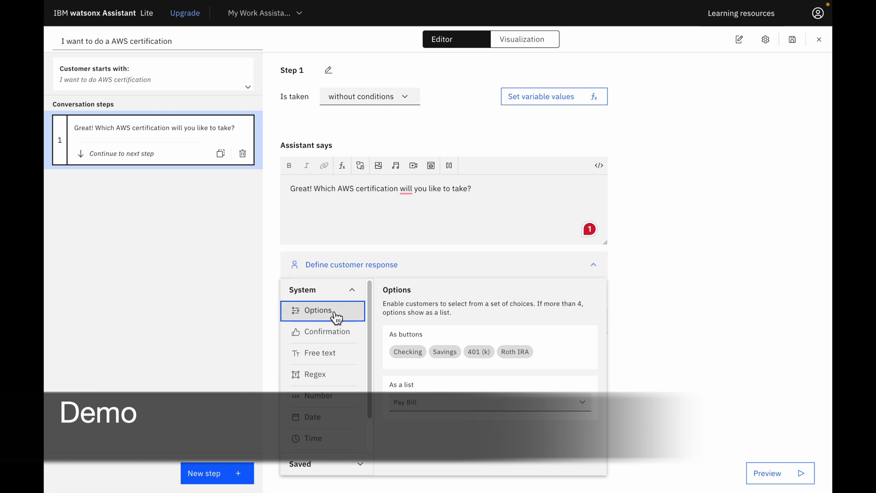
pyautogui.write('S')
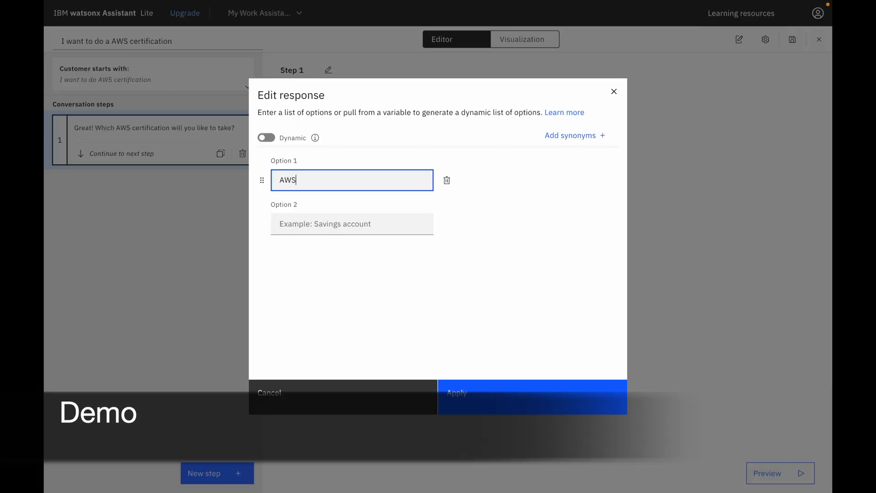
pyautogui.write('Data  An')
pyautogui.write('alytics Spec')
pyautogui.write('ialty')
pyautogui.press('Tab')
pyautogui.write('AWS Data')
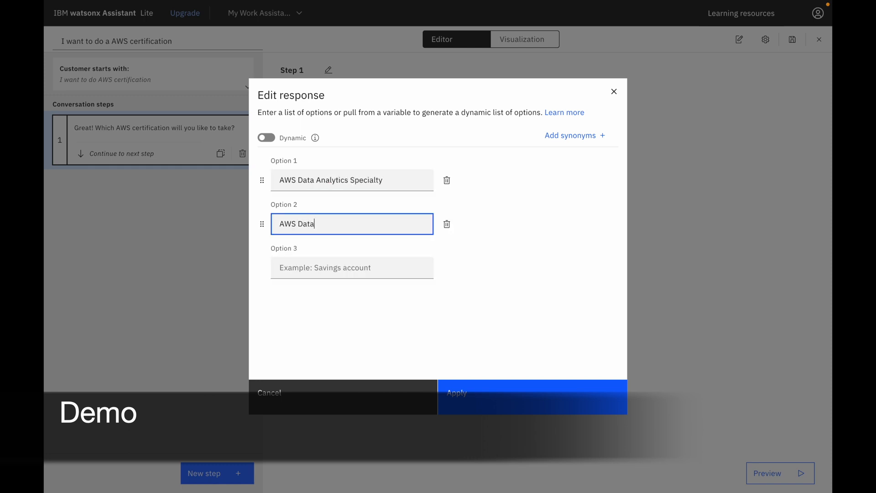
pyautogui.write(' Engineer Associate')
pyautogui.click(357, 267)
pyautogui.write('AWS Cloud Pr')
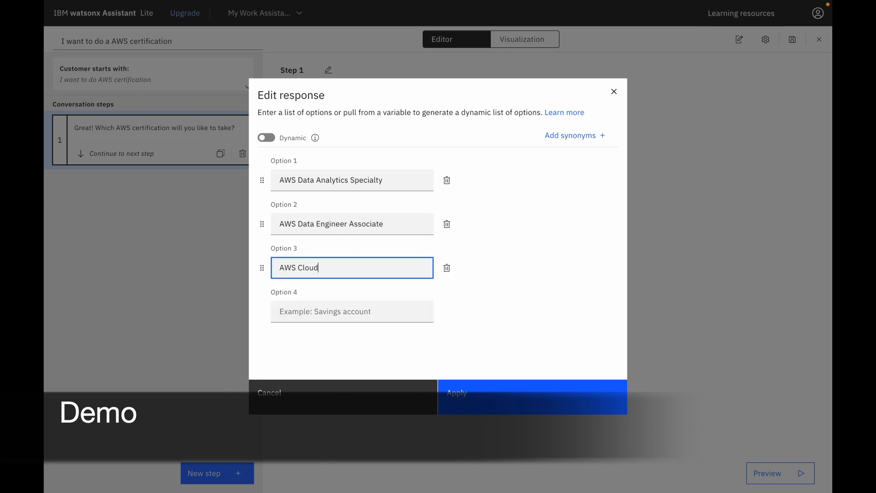
pyautogui.write('actitioner')
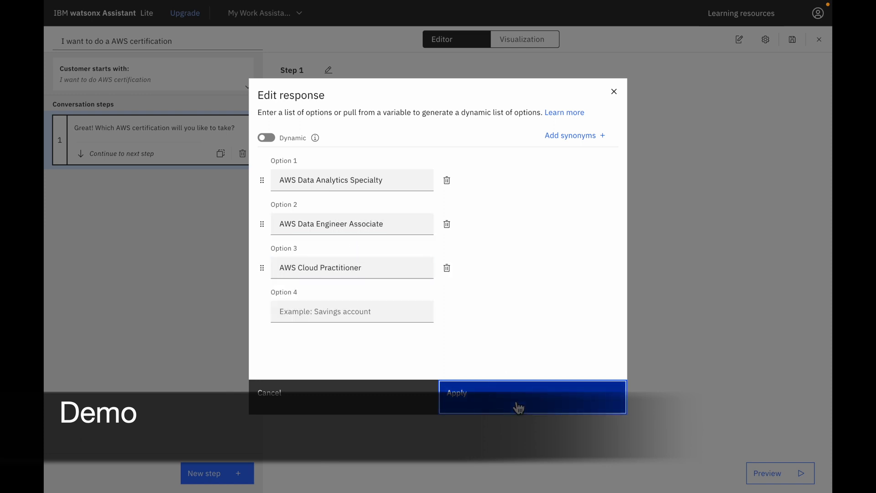
pyautogui.click(519, 406)
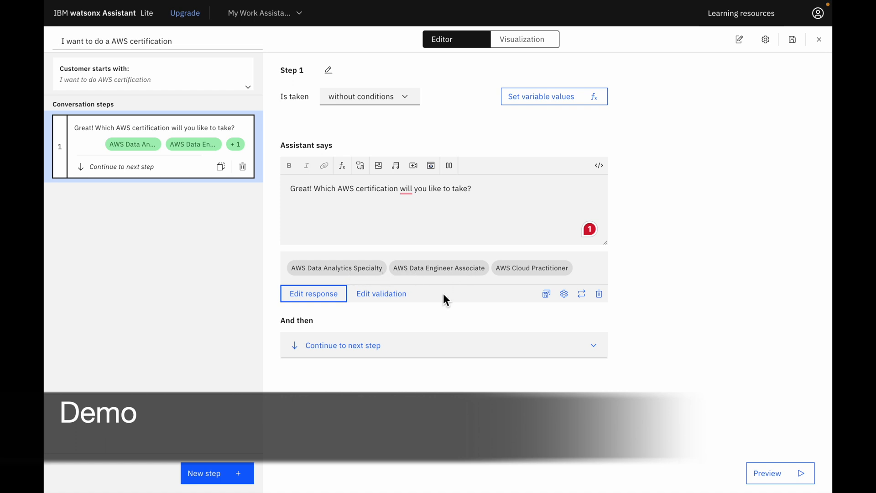
# - Add a second step run with conditions answering AWS Data Engineer Associate with a course link, and save
pyautogui.click(308, 346)
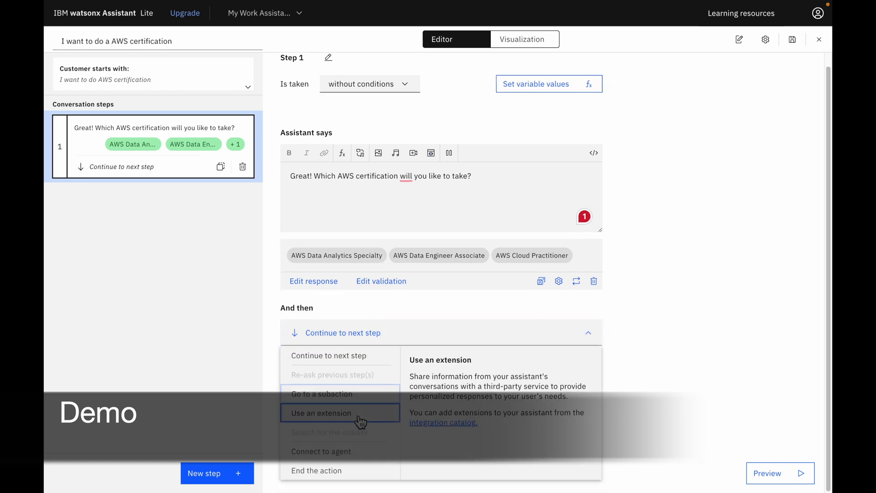
pyautogui.click(360, 368)
pyautogui.click(227, 474)
pyautogui.click(361, 96)
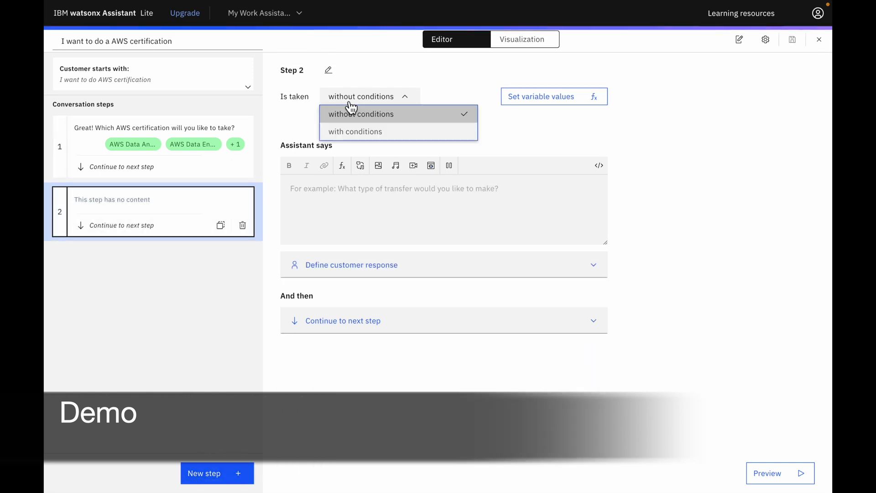
pyautogui.click(357, 133)
pyautogui.click(436, 222)
pyautogui.write('We have a')
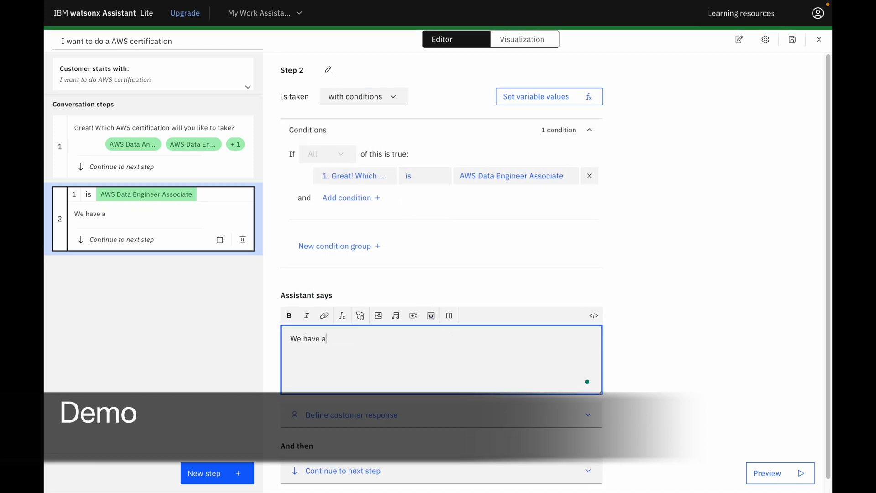
pyautogui.write(' AWS ')
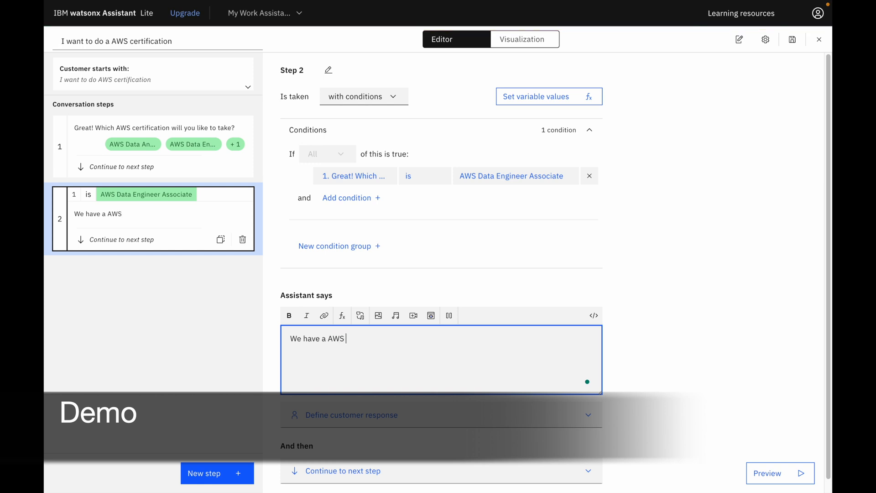
pyautogui.write('Data Engineer')
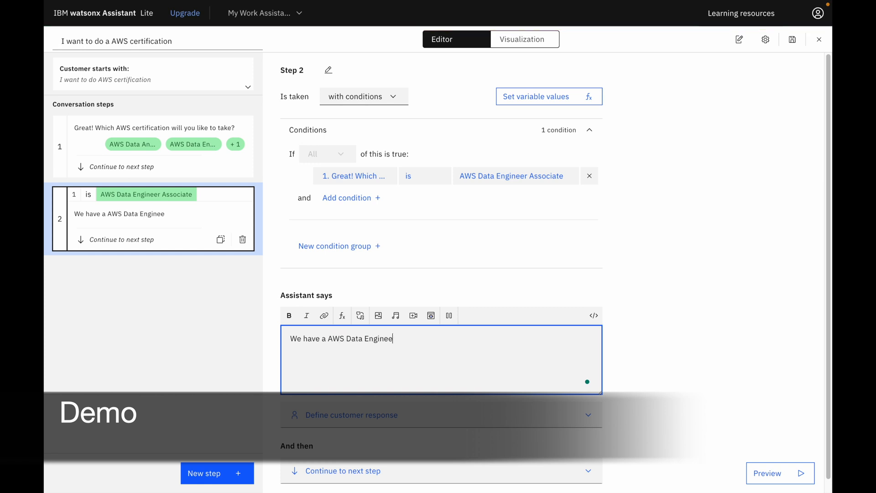
pyautogui.write(' Associate co')
pyautogui.write('urse - <link')
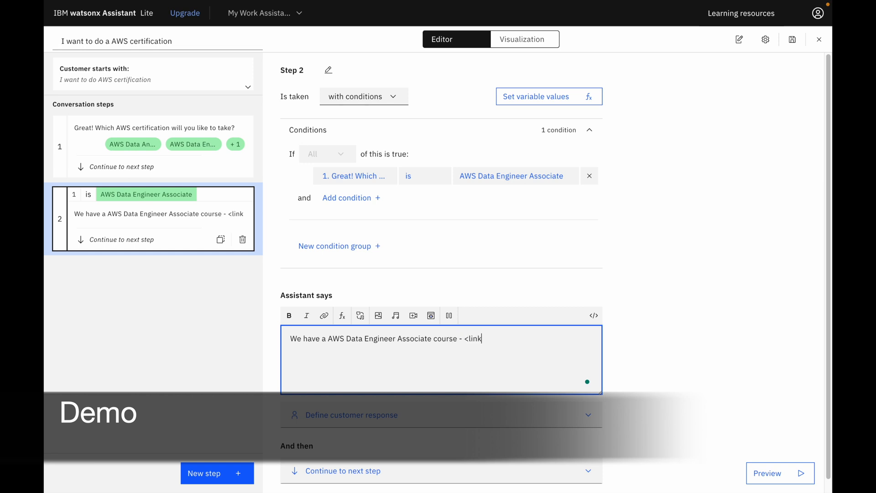
pyautogui.write('>')
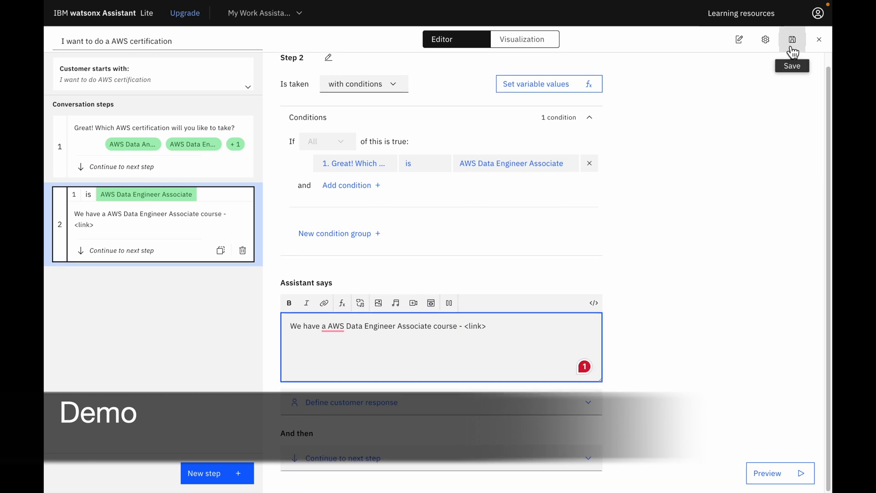
pyautogui.click(819, 40)
# - Return to the actions list and show the assistant preview
pyautogui.click(432, 295)
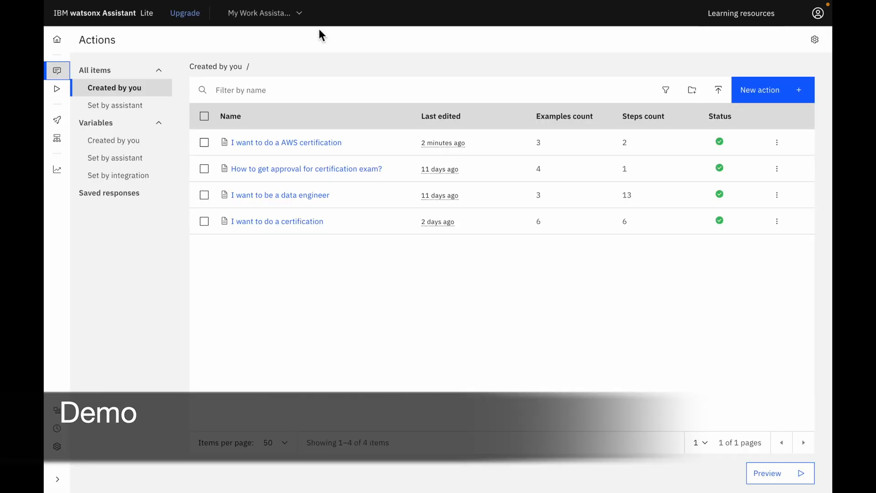
pyautogui.moveTo(57, 88)
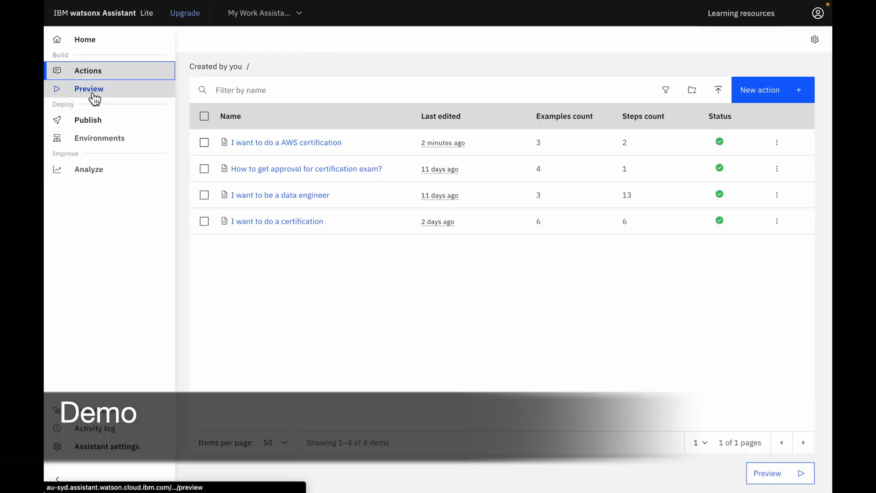
pyautogui.click(92, 91)
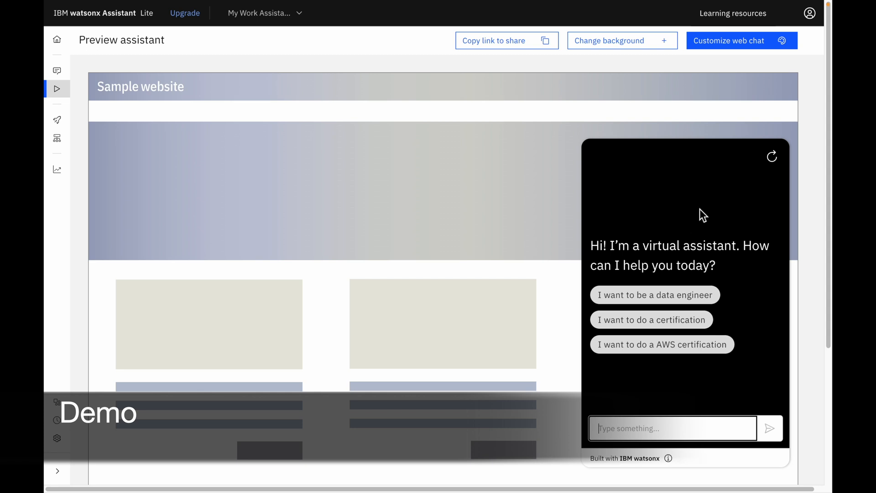
pyautogui.click(492, 47)
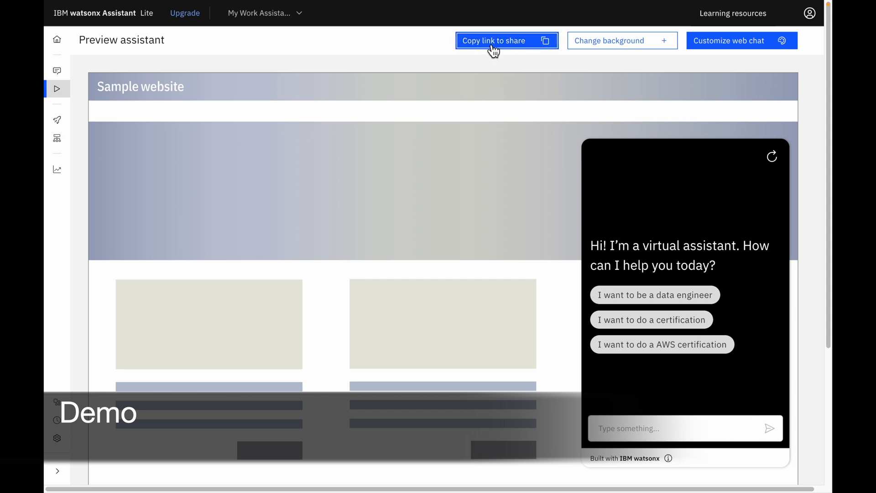
# - Cancel changing the background website and go to web chat customization
pyautogui.click(594, 40)
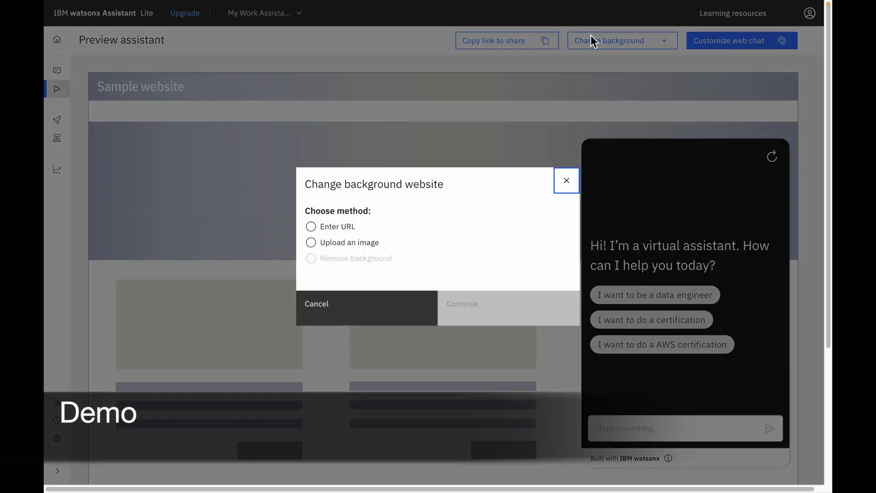
pyautogui.click(366, 301)
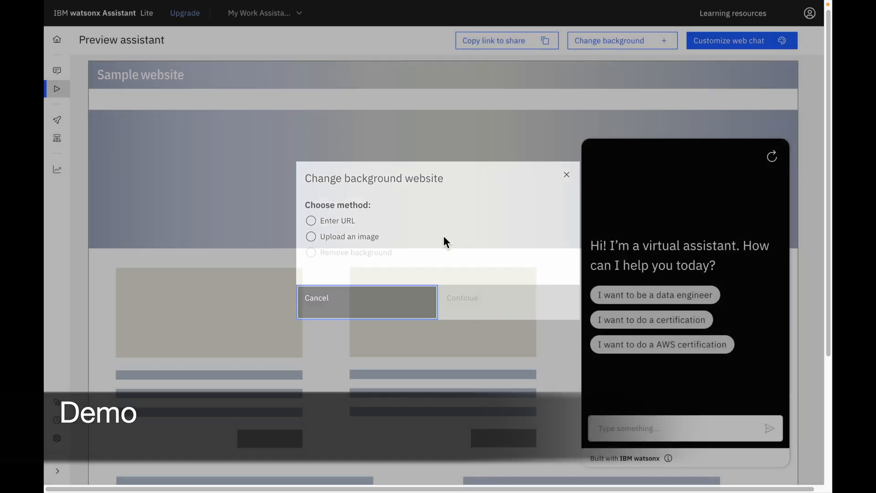
pyautogui.click(722, 42)
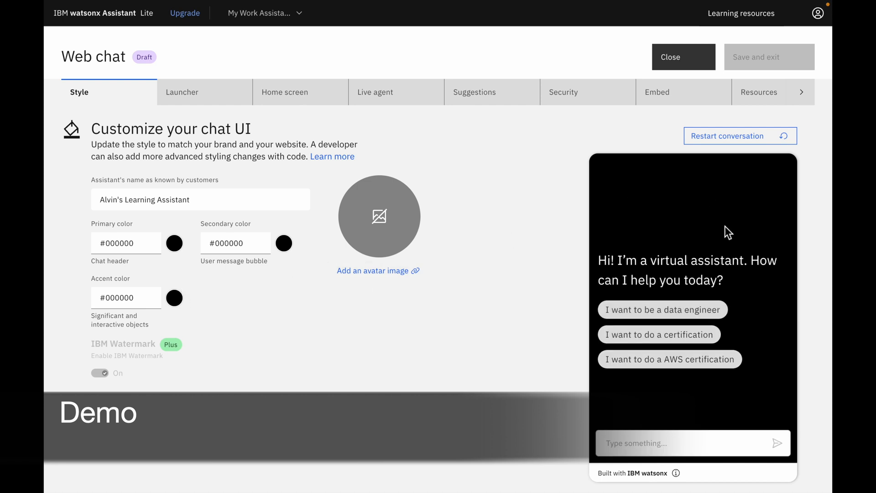
# - Try green accent shades for the web chat, ending on a yellowish green
pyautogui.click(174, 298)
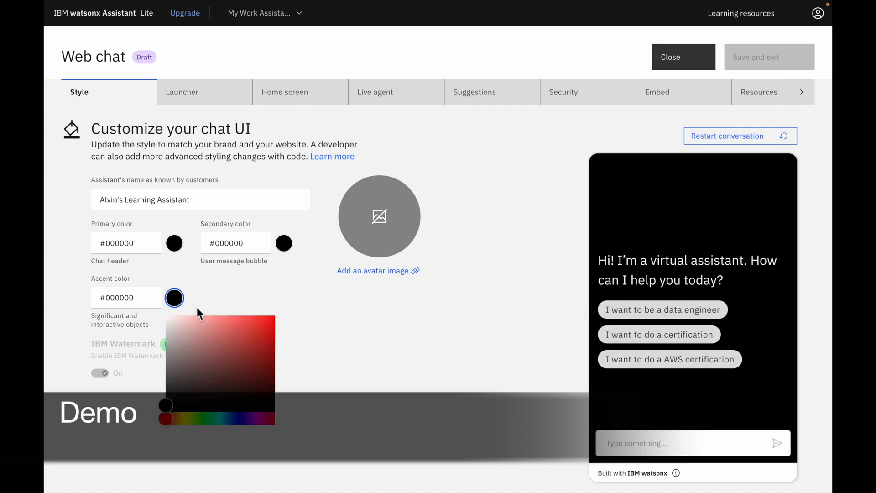
pyautogui.moveTo(208, 323)
pyautogui.mouseDown()
pyautogui.moveTo(270, 319)
pyautogui.moveTo(236, 329)
pyautogui.moveTo(218, 320)
pyautogui.moveTo(189, 325)
pyautogui.moveTo(197, 336)
pyautogui.moveTo(224, 330)
pyautogui.mouseUp()
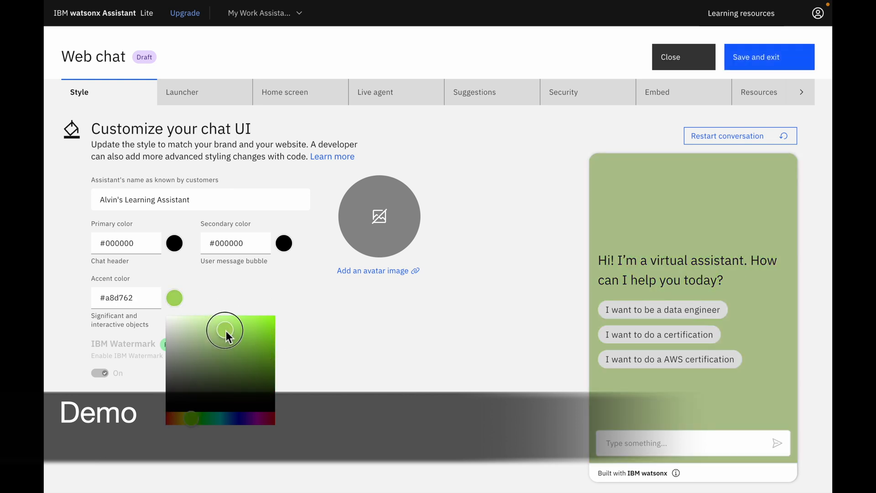
pyautogui.click(199, 417)
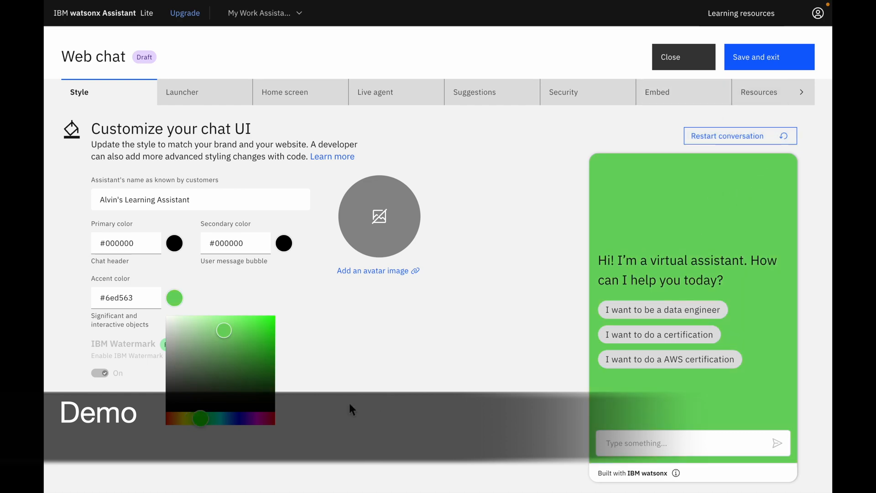
pyautogui.moveTo(203, 419); pyautogui.dragTo(191, 420)
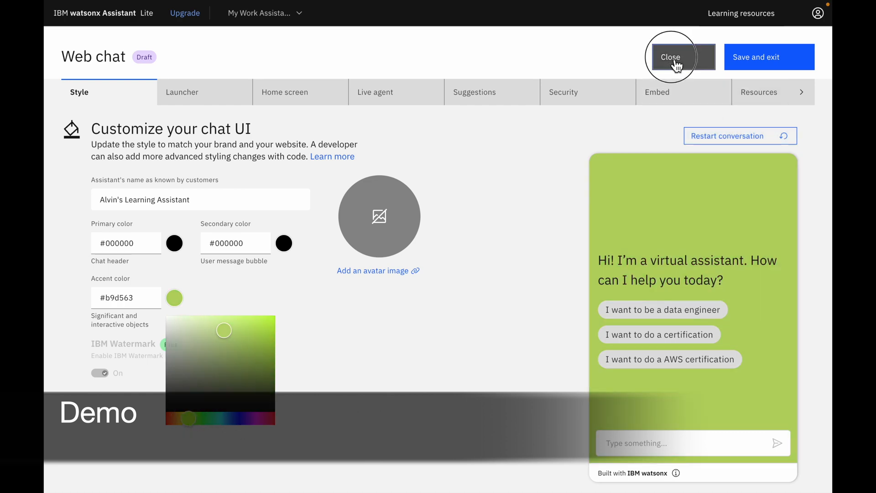
# - Leave customization without saving and return to the assistant preview
pyautogui.click(676, 60)
pyautogui.click(462, 288)
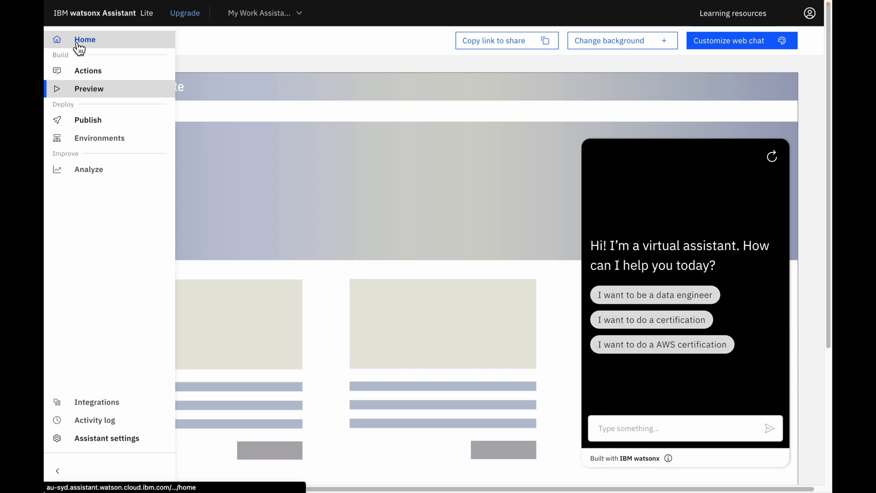